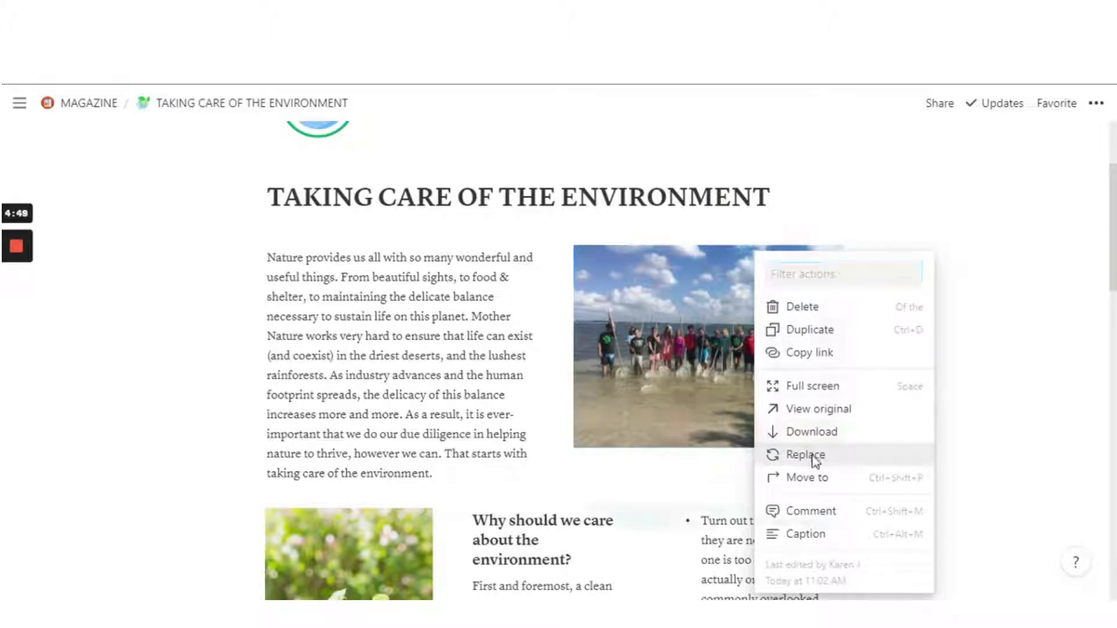
- Replace the image beside the intro paragraph with an Unsplash photo of a sunlit forest path, found by searching "nature"
click(813, 458)
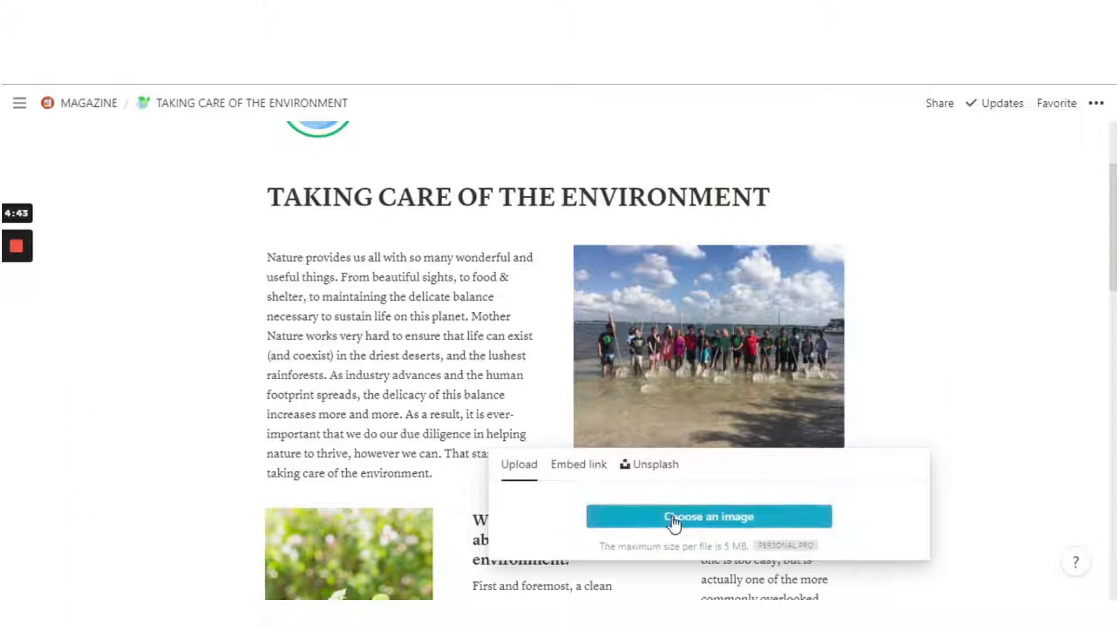
click(581, 466)
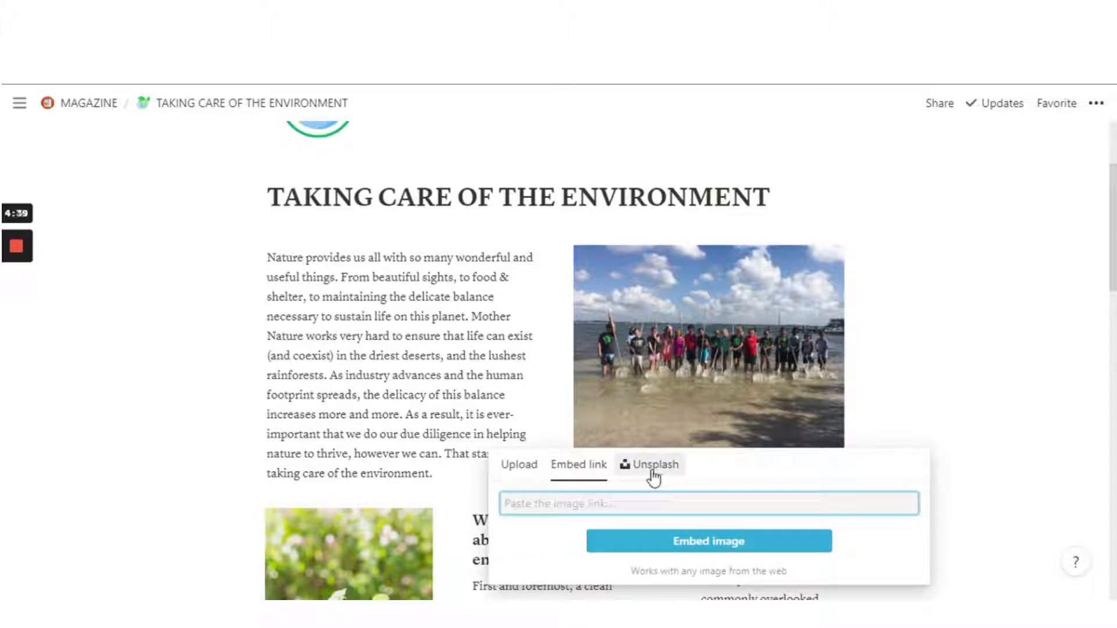
click(654, 470)
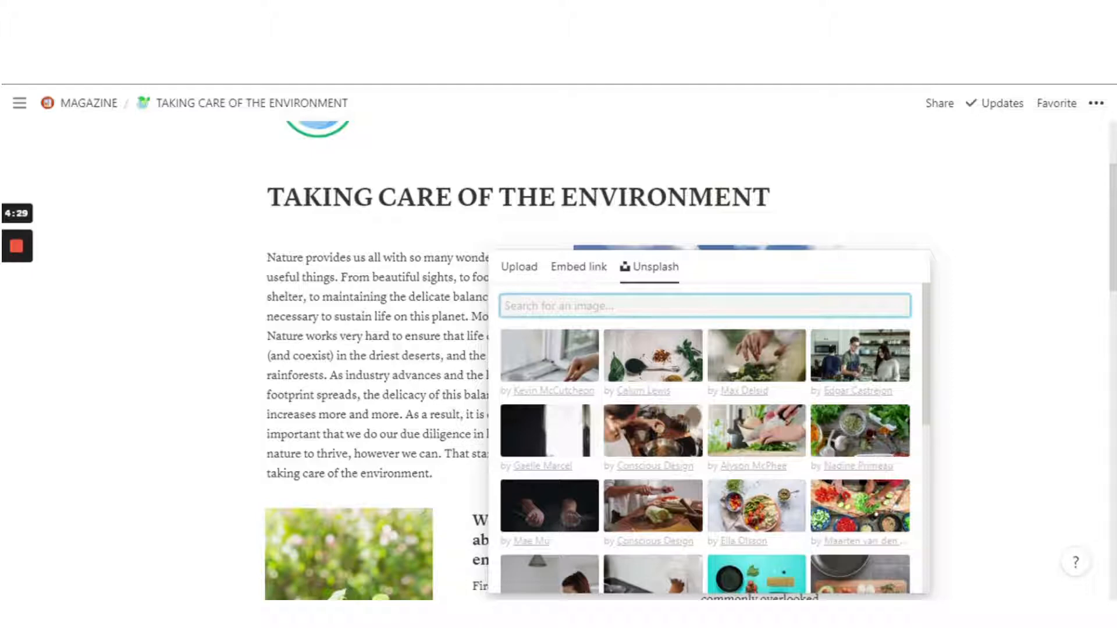
text(natu)
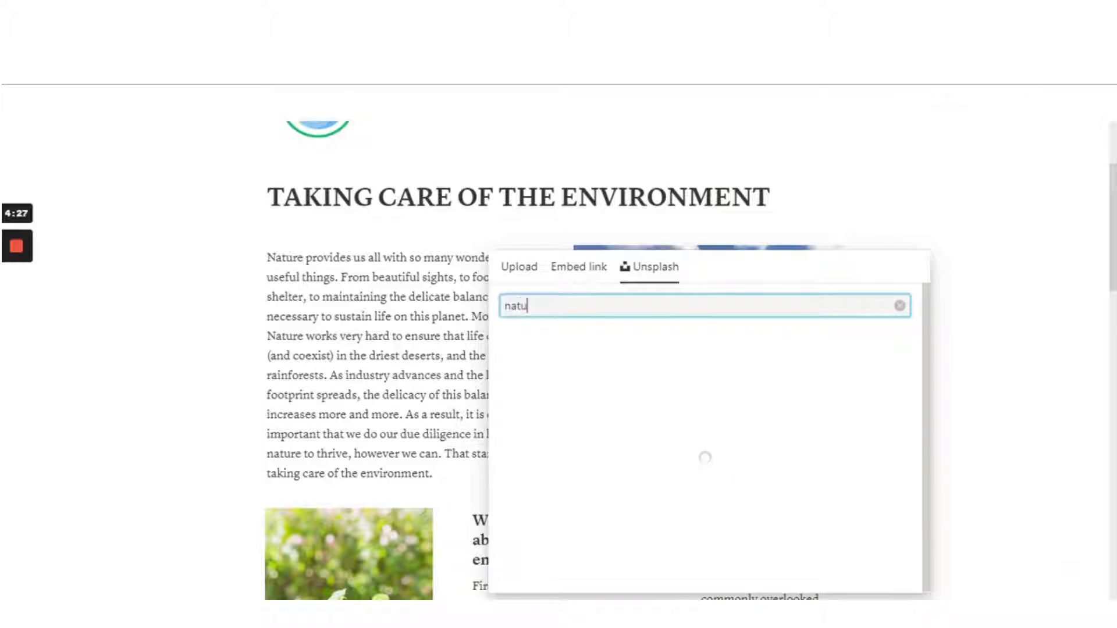
text(re)
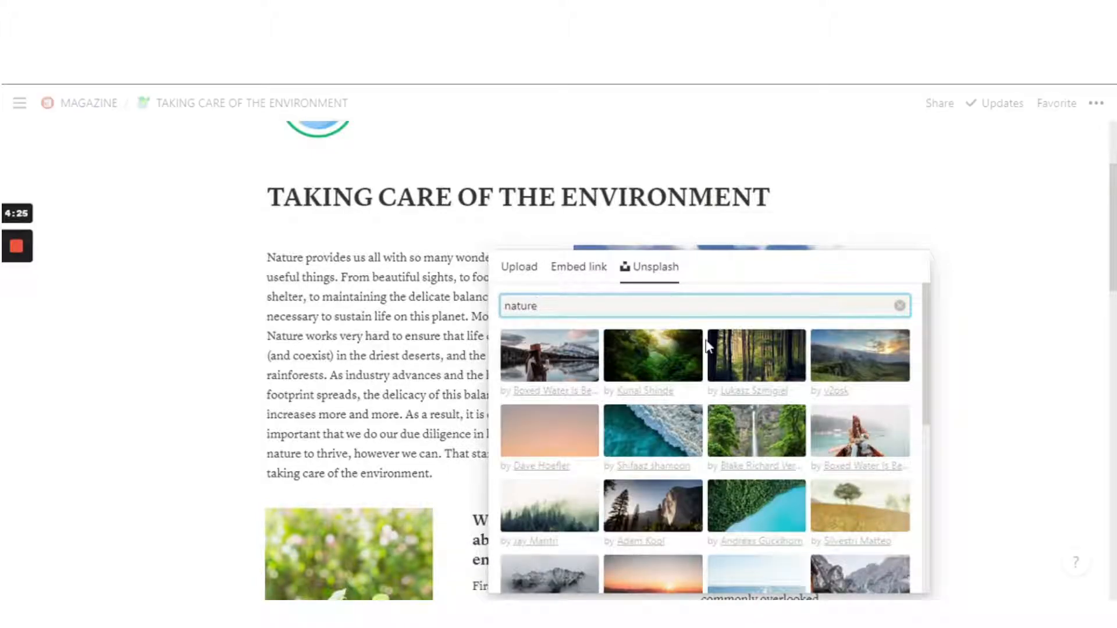
click(761, 367)
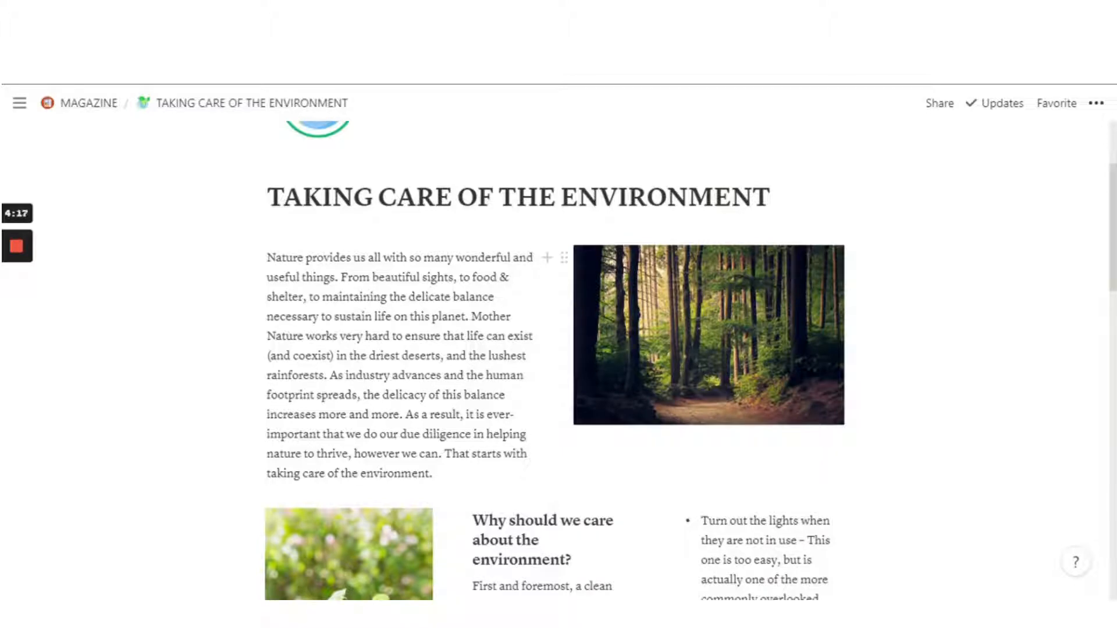
- Turn the "How to take care of the environment ?" heading into Heading 1
scroll(669, 303, down, 2)
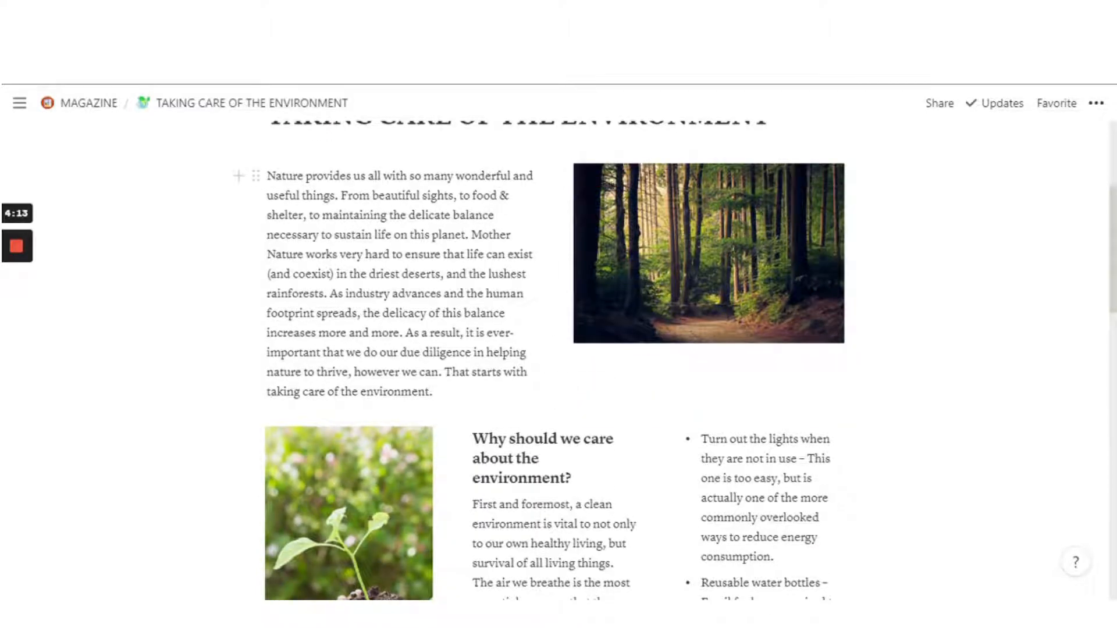
scroll(372, 363, down, 4)
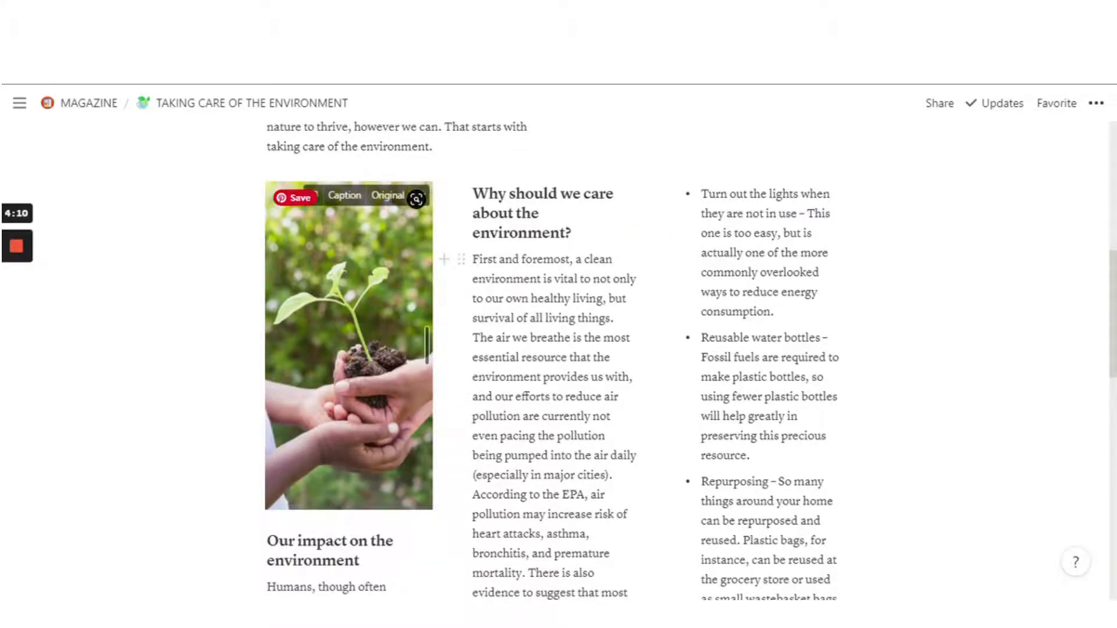
scroll(333, 401, down, 2)
scroll(757, 349, down, 5)
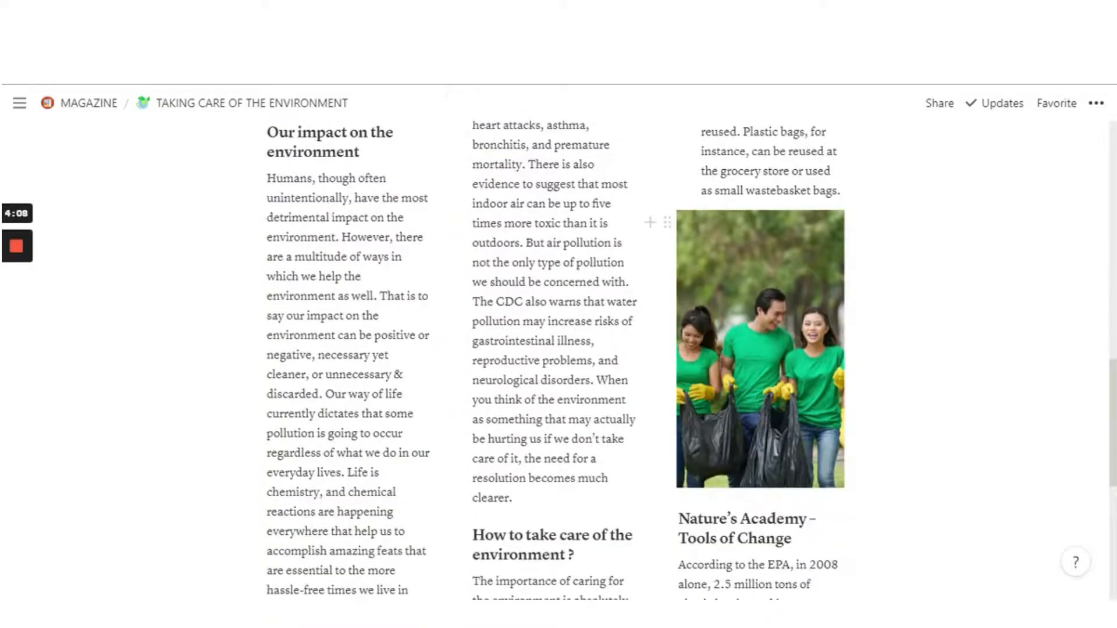
scroll(555, 360, up, 1)
scroll(555, 359, down, 9)
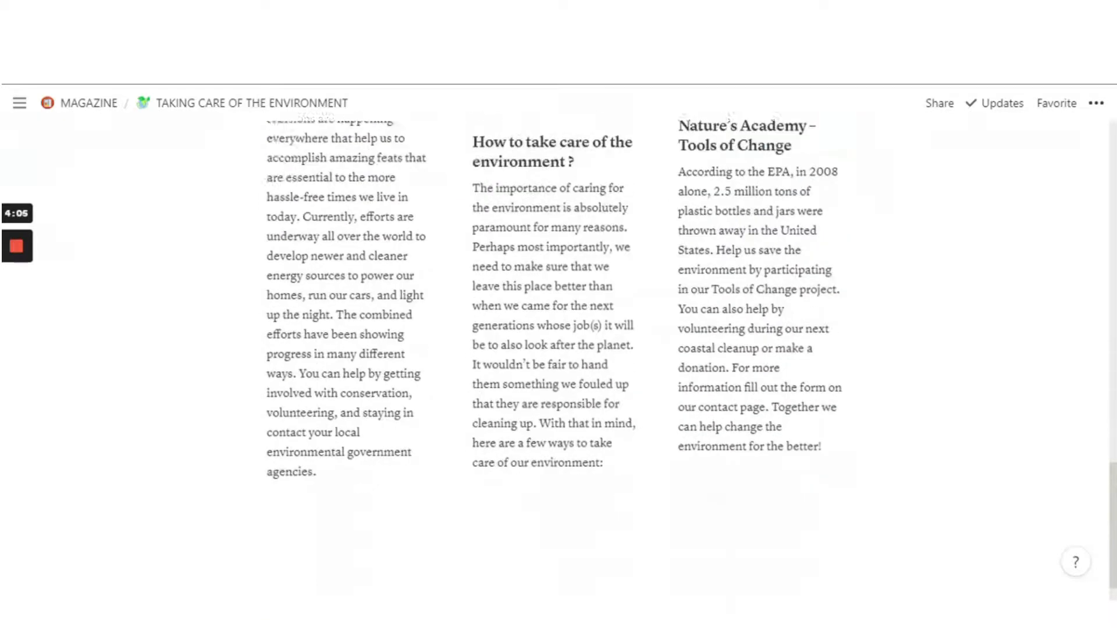
scroll(555, 349, up, 1)
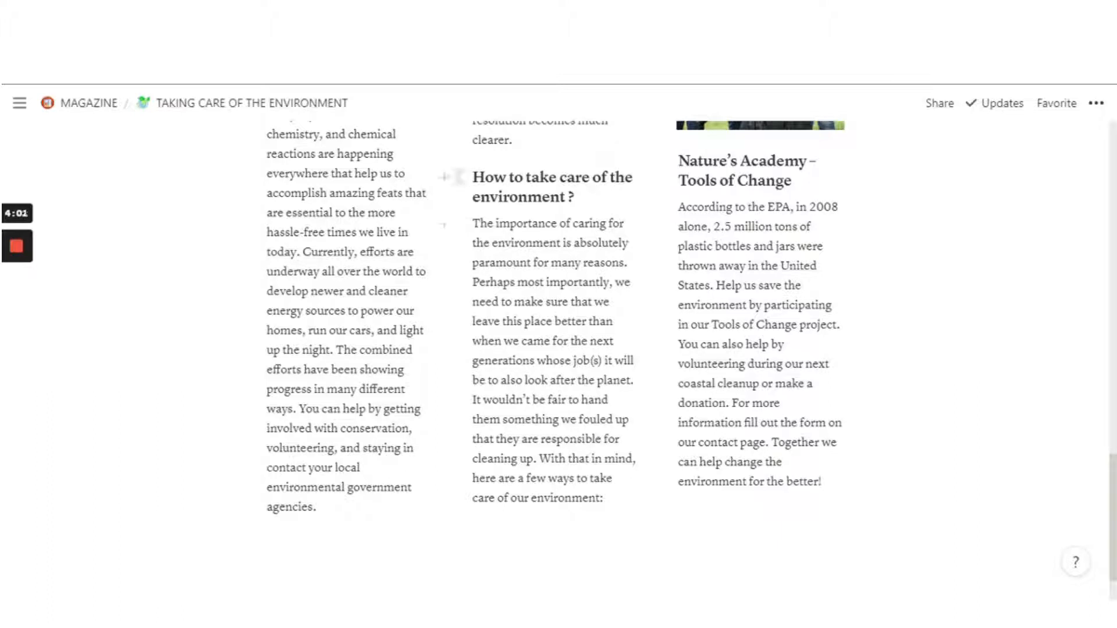
drag(472, 176, 576, 198)
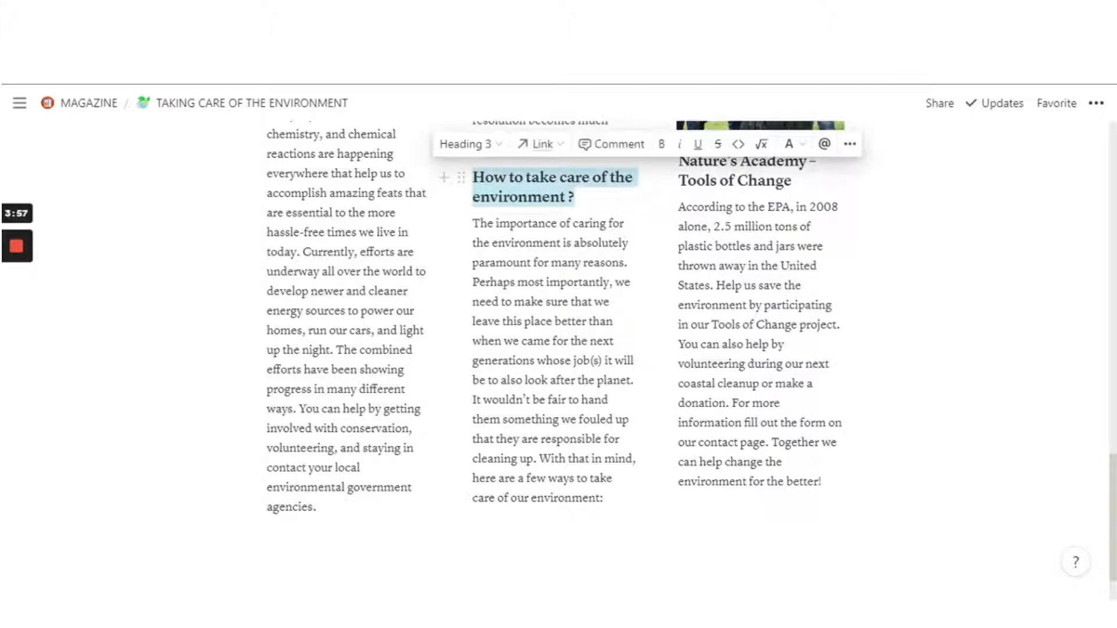
click(473, 177)
key(Escape)
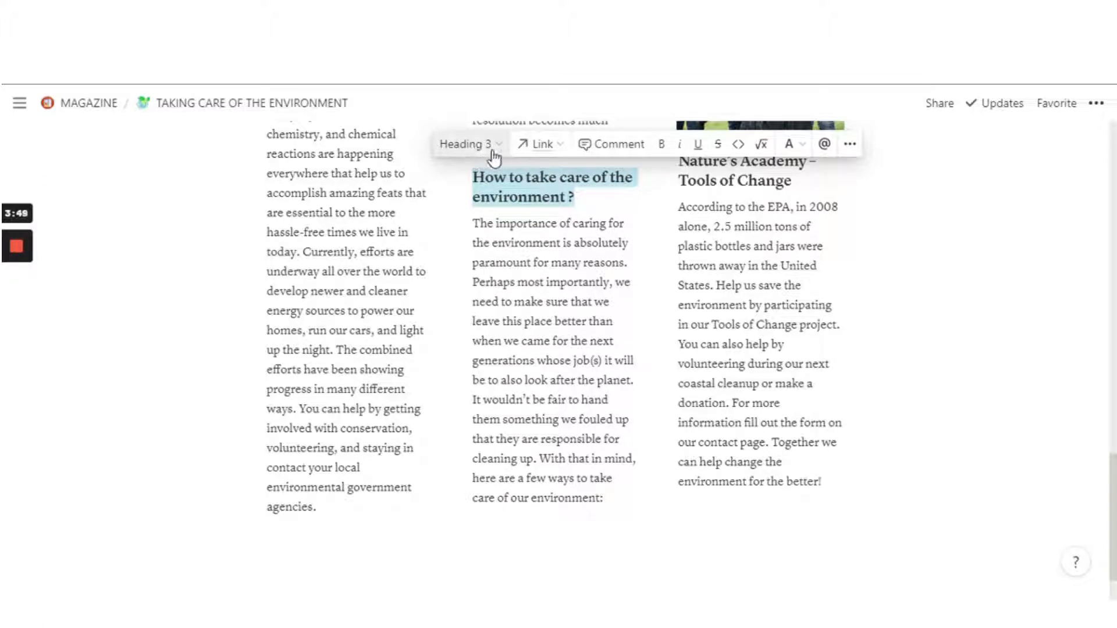
click(494, 150)
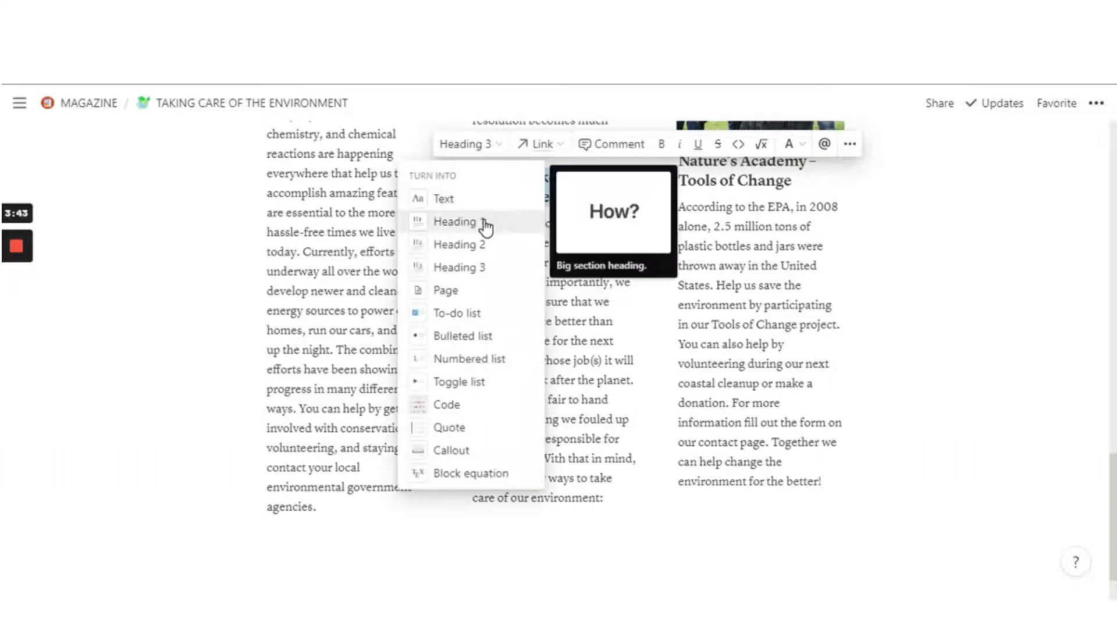
click(485, 222)
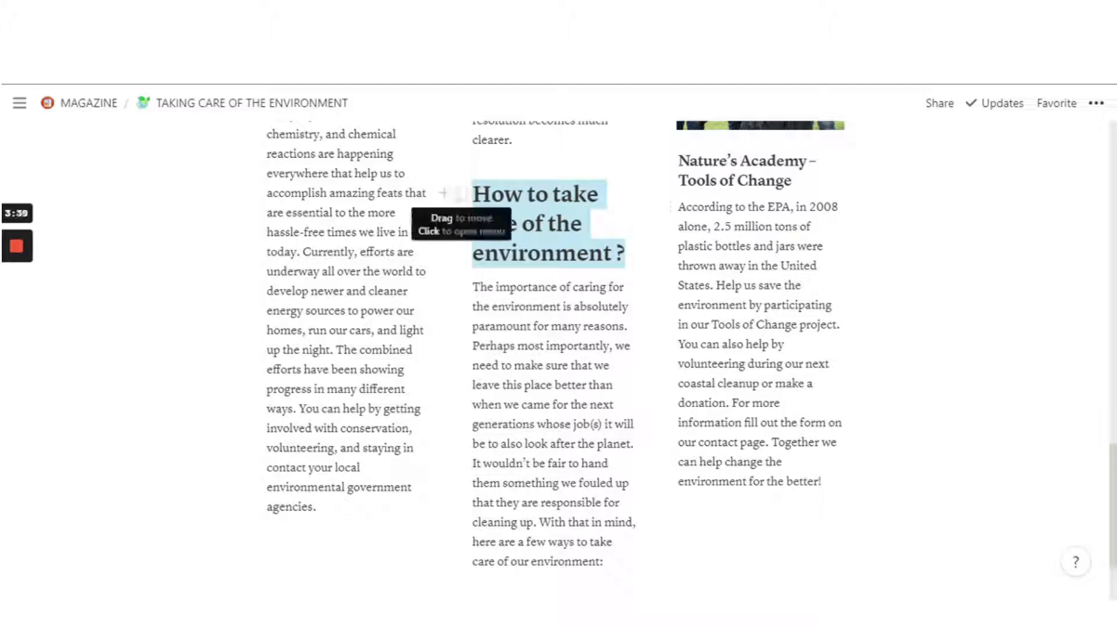
click(461, 194)
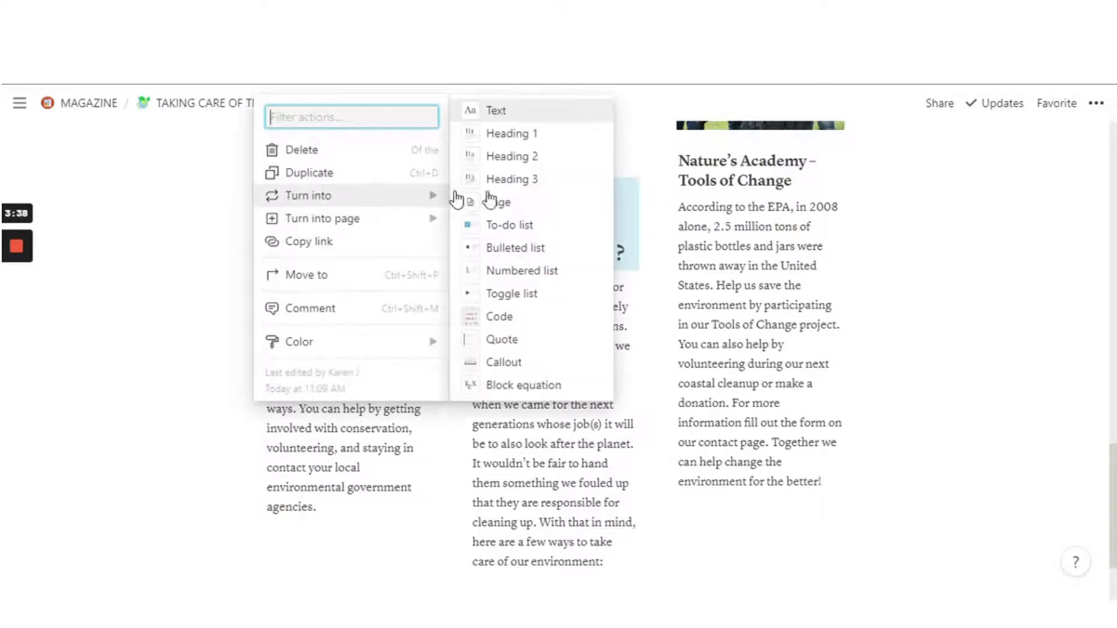
click(628, 298)
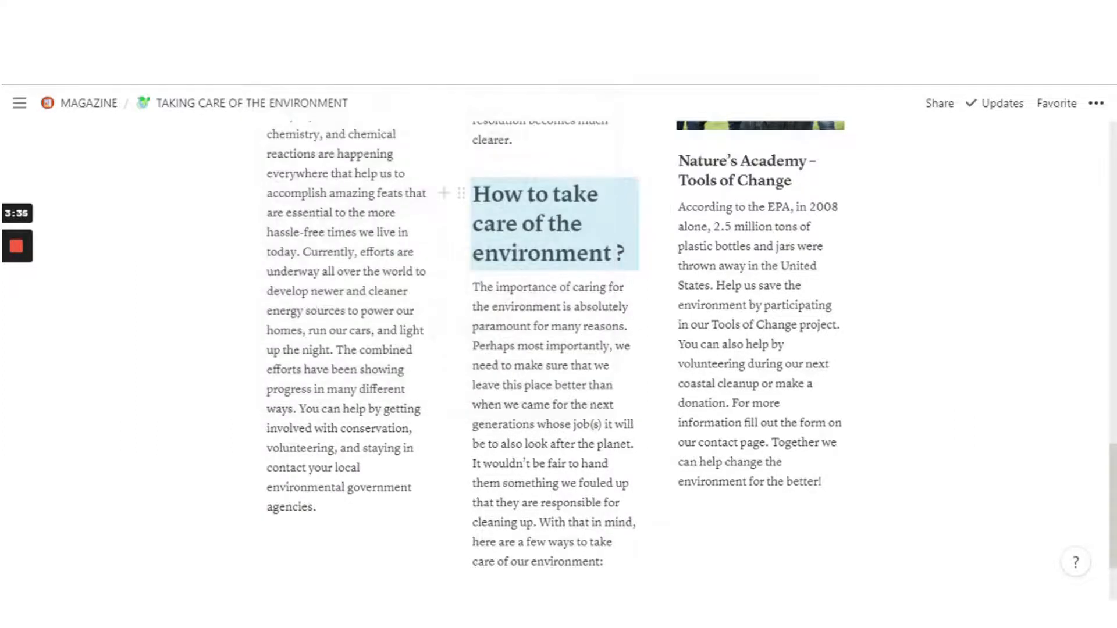
drag(473, 194, 647, 256)
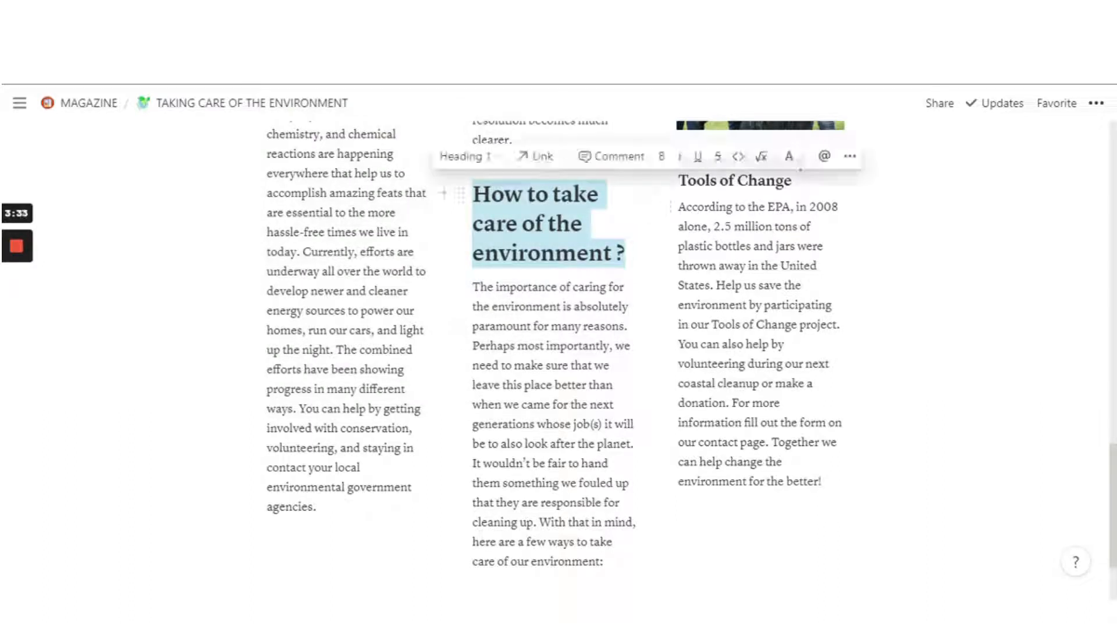
click(477, 160)
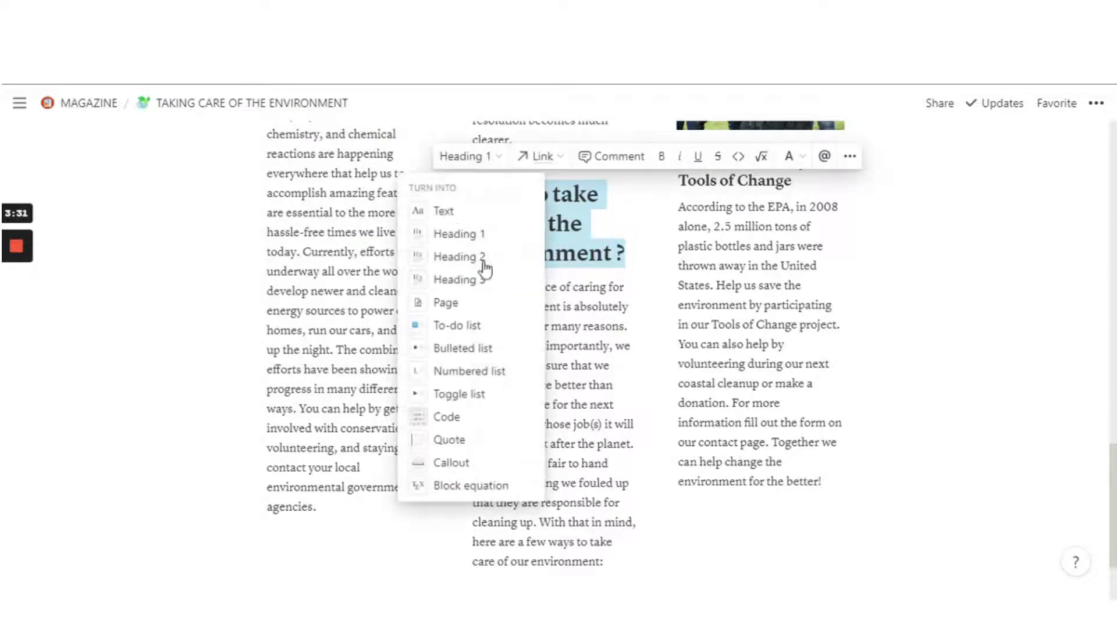
key(Escape)
click(560, 194)
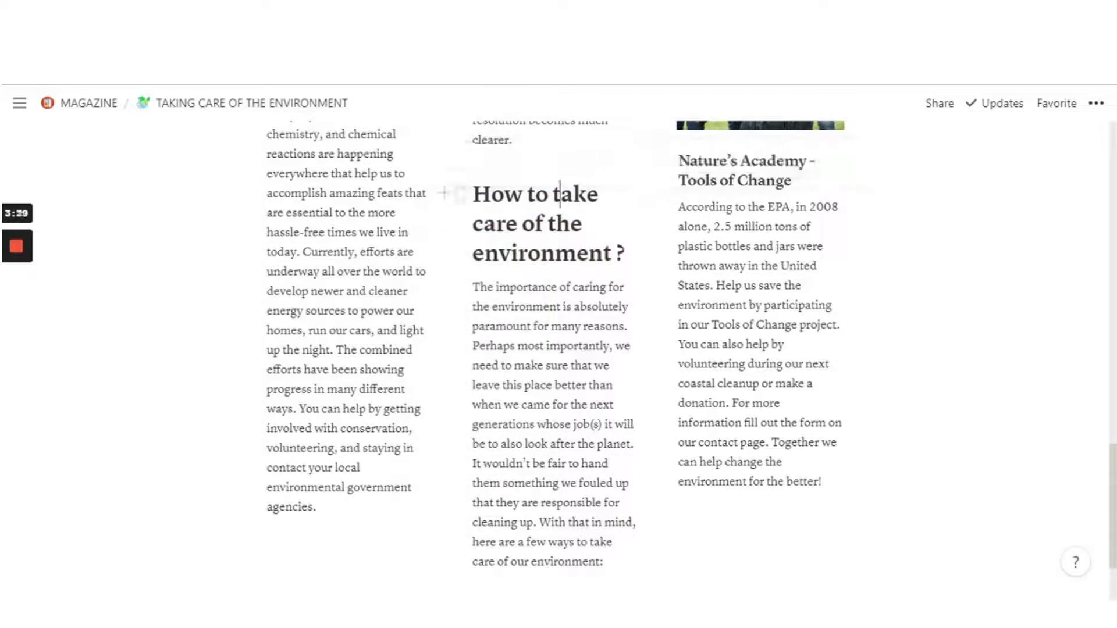
- Turn the "How to take care of the environment ?" heading into Heading 2
click(459, 193)
mouse_move(383, 208)
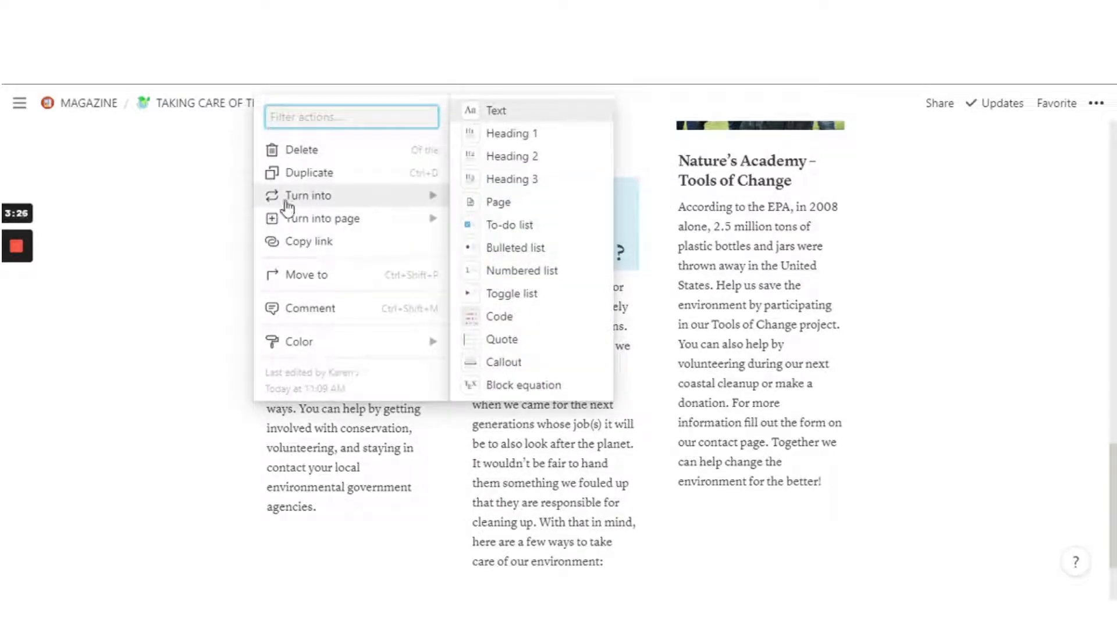
mouse_move(337, 218)
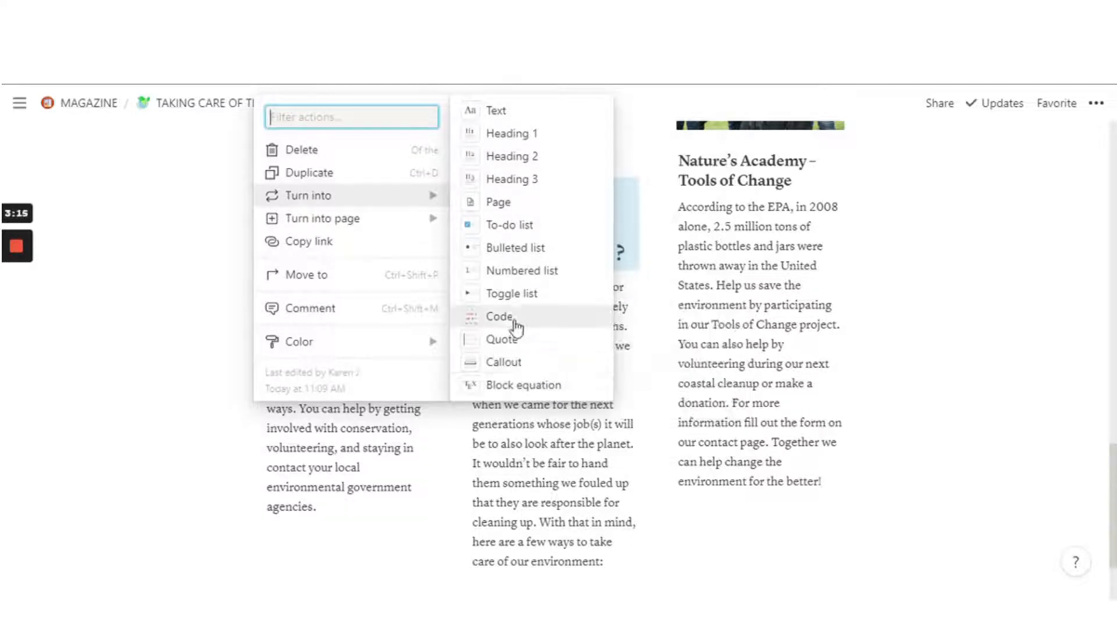
click(519, 169)
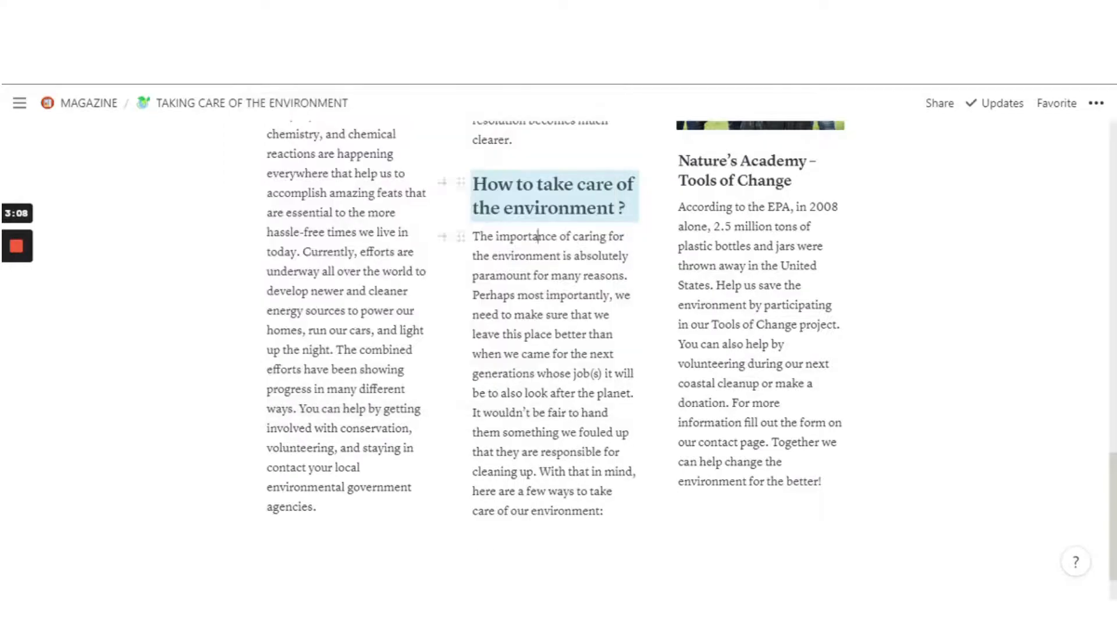
- Set the "How to take care of the environment ?" heading back to Heading 3
click(462, 184)
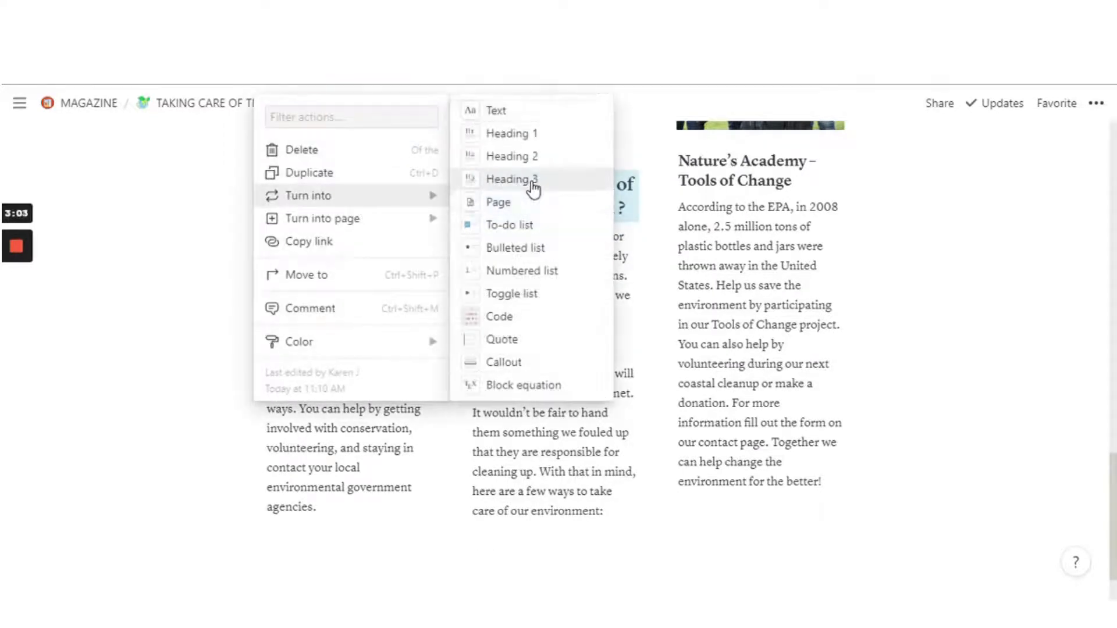
click(499, 181)
- Check the heading level of the "Our impact on the environment", "How to take care of the environment ?" and "Nature's Academy – Tools of Change" titles
scroll(523, 233, up, 2)
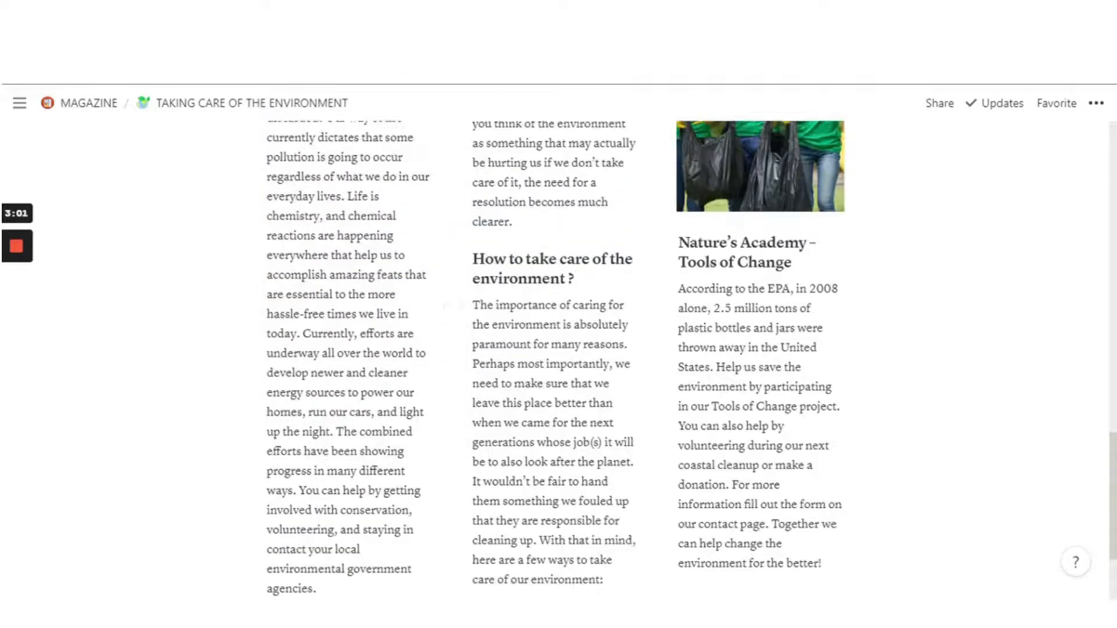
scroll(550, 344, up, 5)
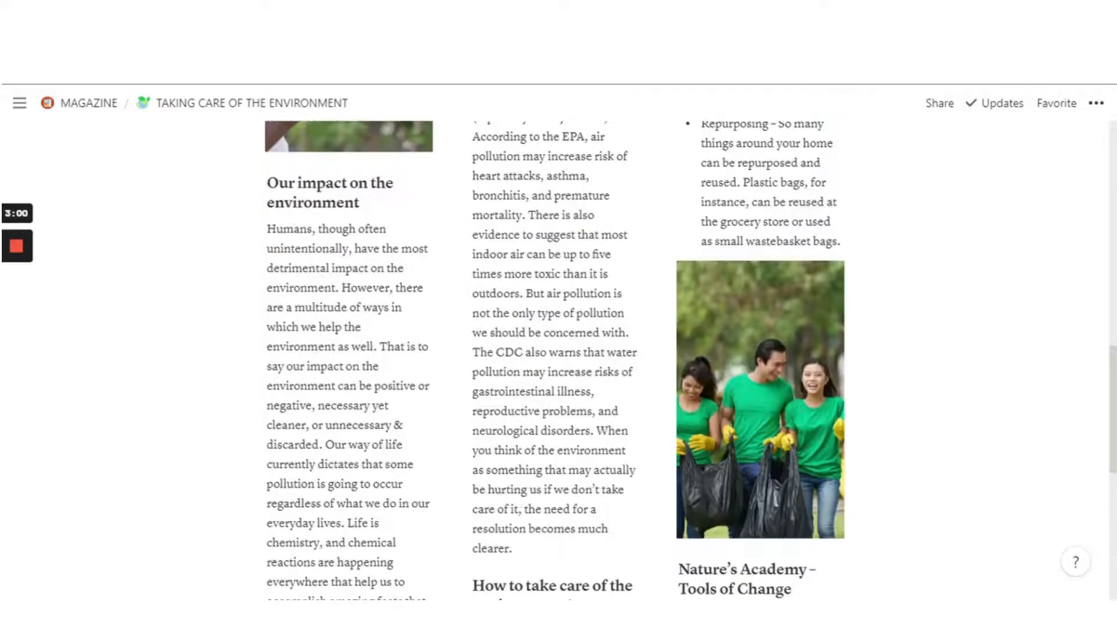
double_click(317, 183)
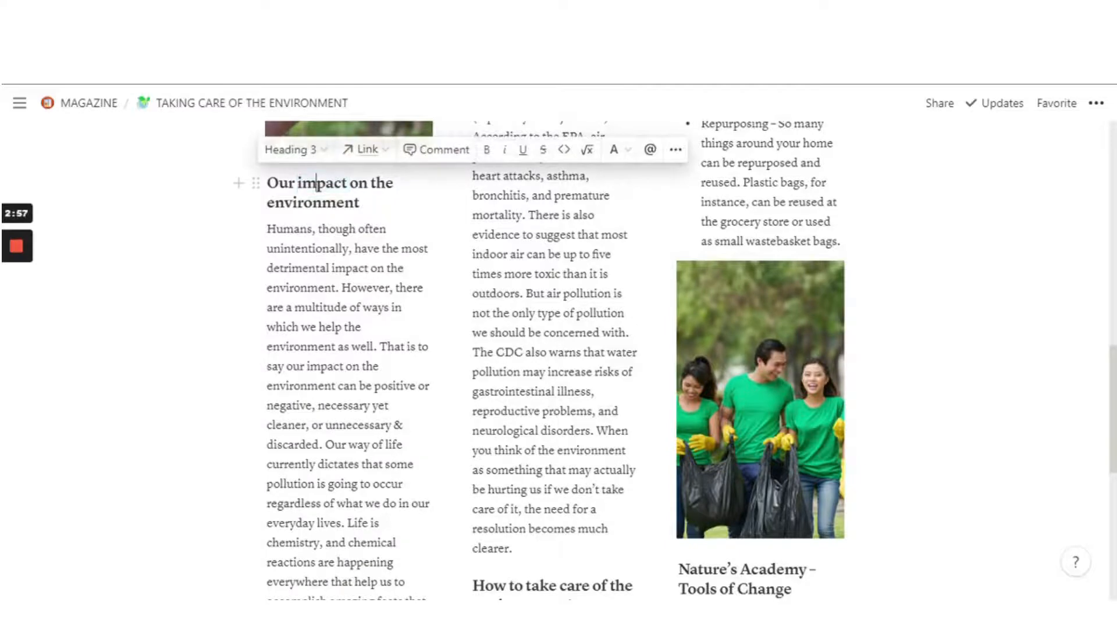
scroll(568, 361, down, 3)
triple_click(559, 422)
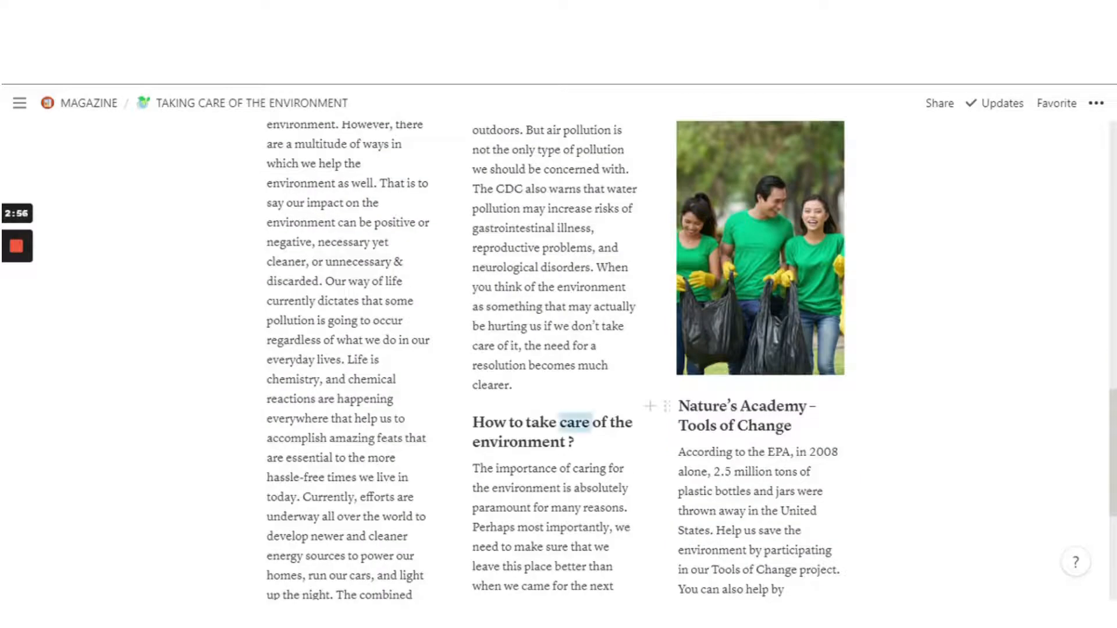
triple_click(777, 407)
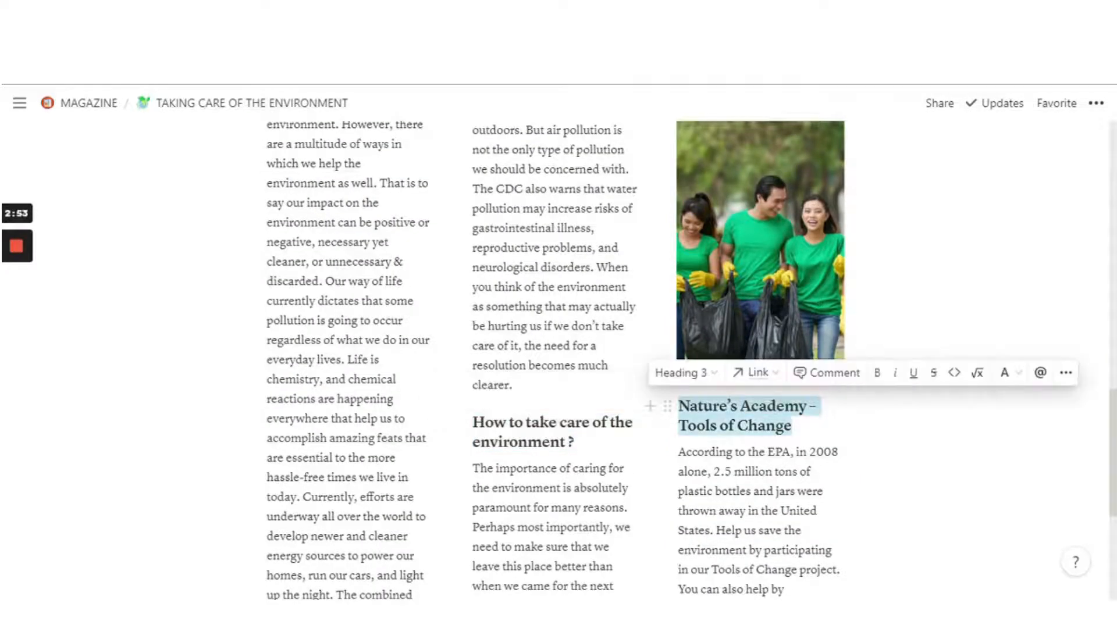
click(716, 451)
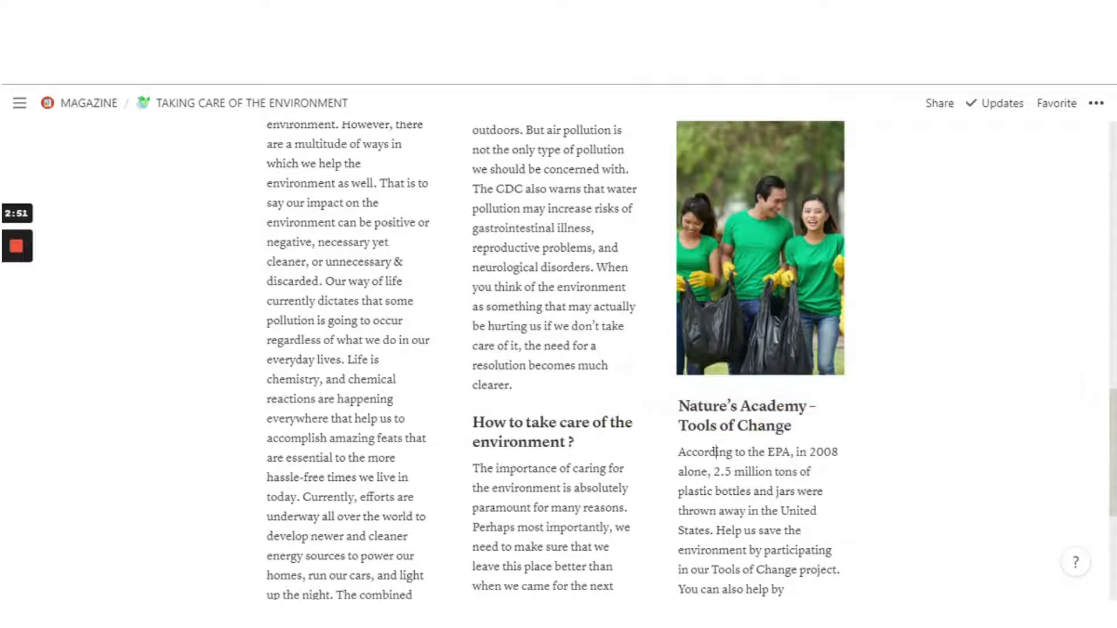
- Start a bulleted list on a new line below the "Nature's Academy – Tools of Change" paragraph
scroll(756, 349, up, 3)
scroll(552, 349, down, 4)
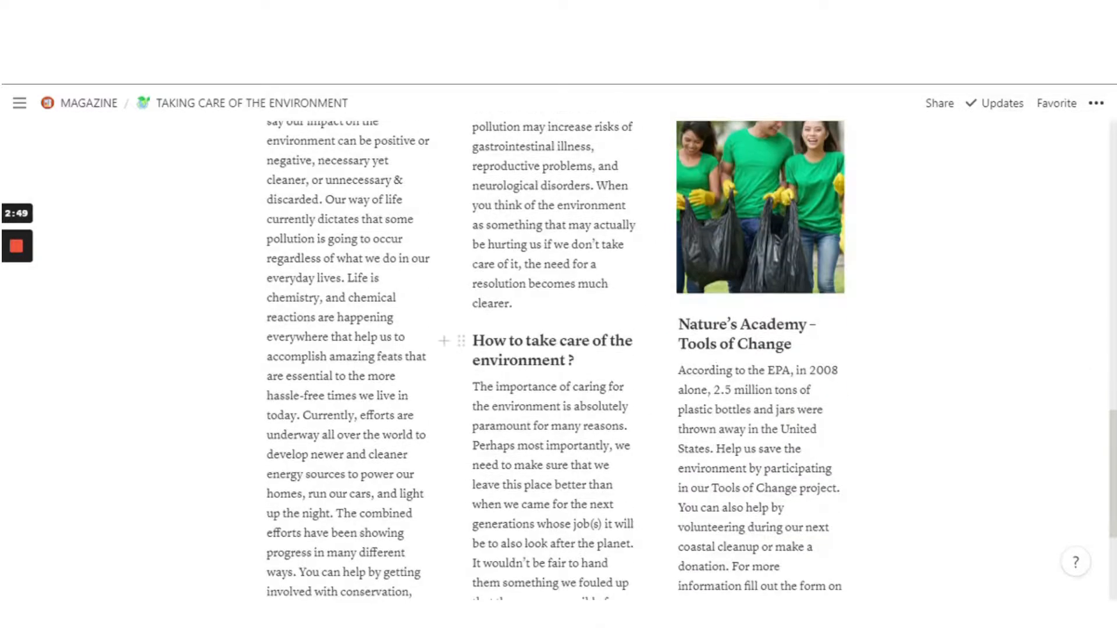
scroll(756, 349, down, 2)
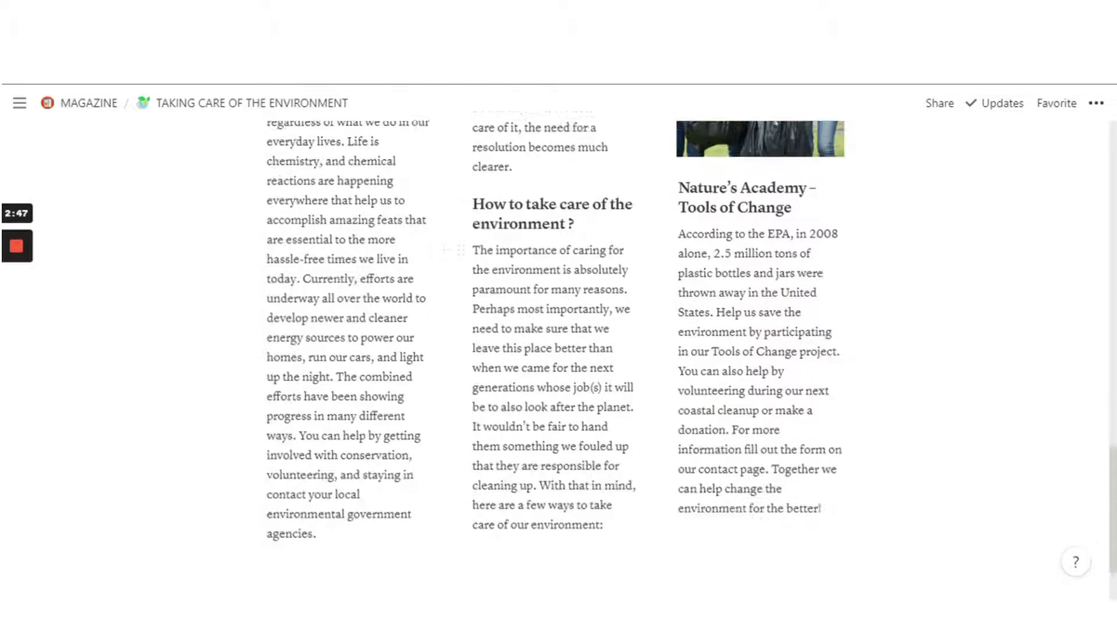
scroll(756, 349, up, 5)
scroll(552, 349, up, 8)
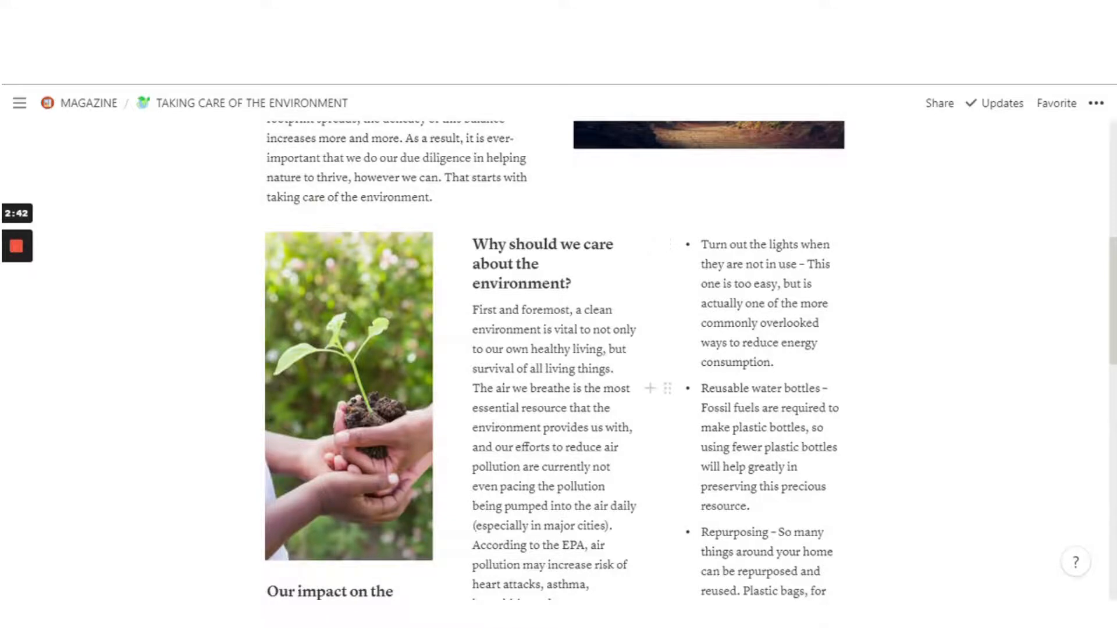
scroll(718, 367, down, 6)
scroll(718, 366, down, 10)
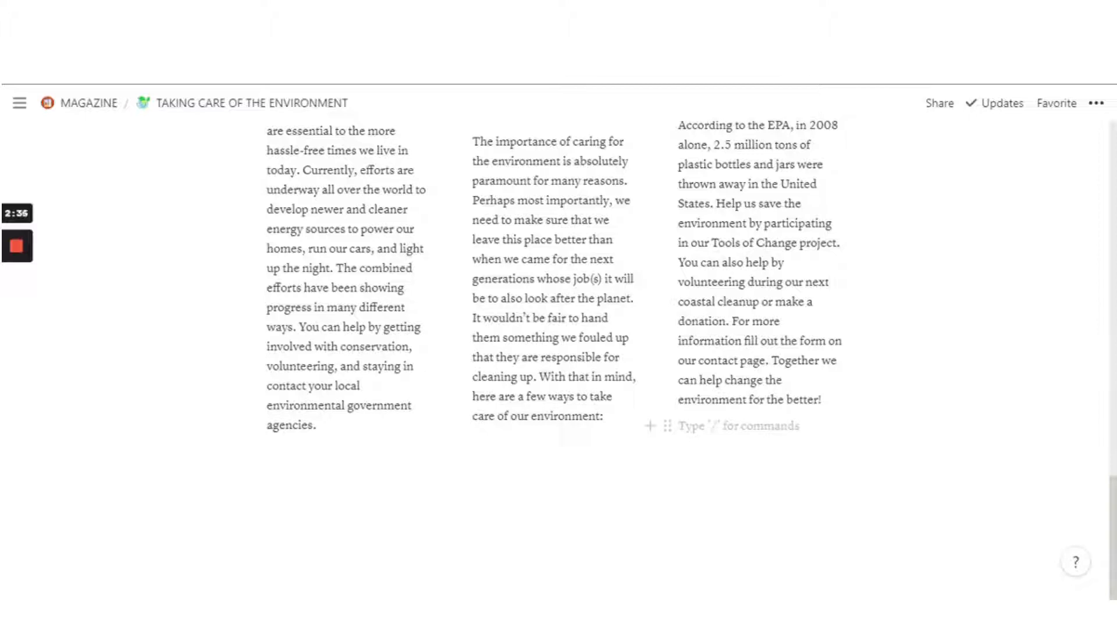
text(-)
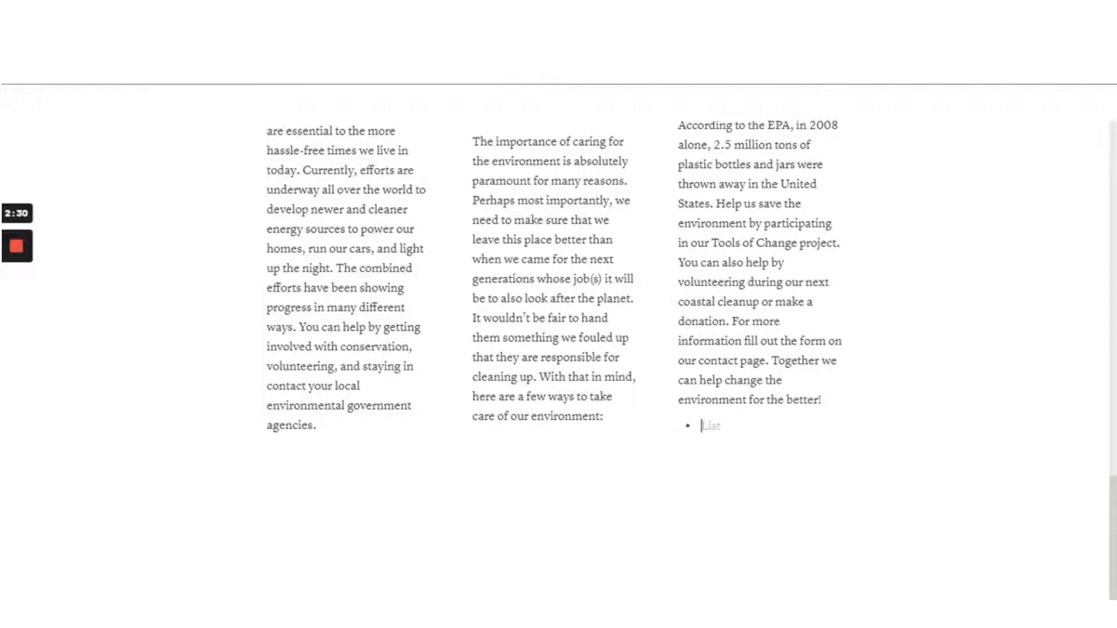
- Clear the empty bullet below the "Nature's Academy – Tools of Change" paragraph and insert a Bulleted list block there from the block commands
key(BackSpace)
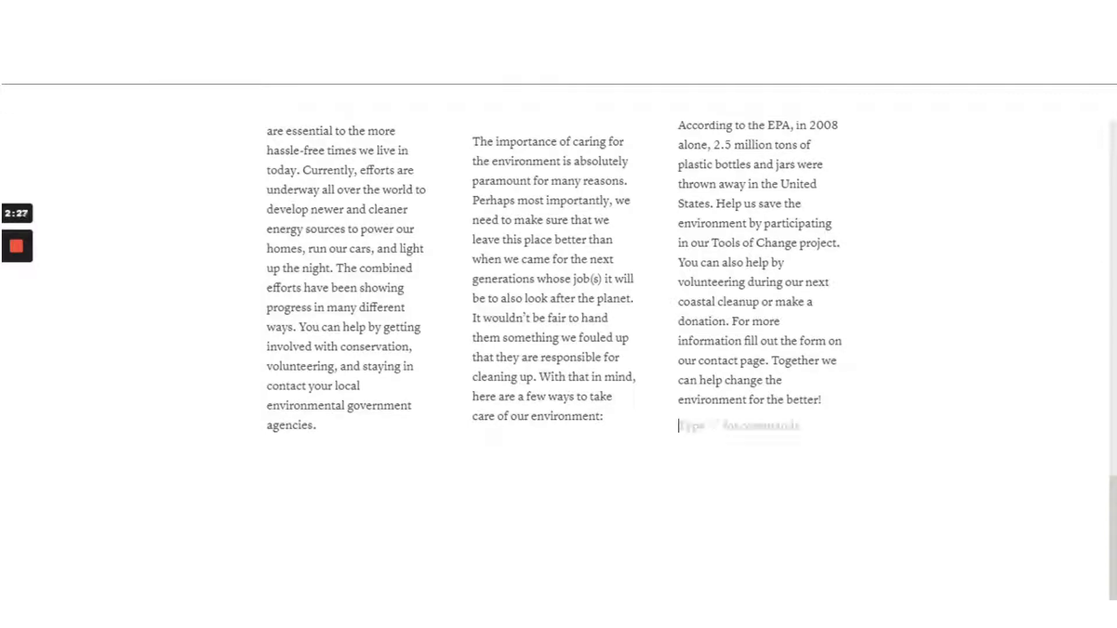
text(/)
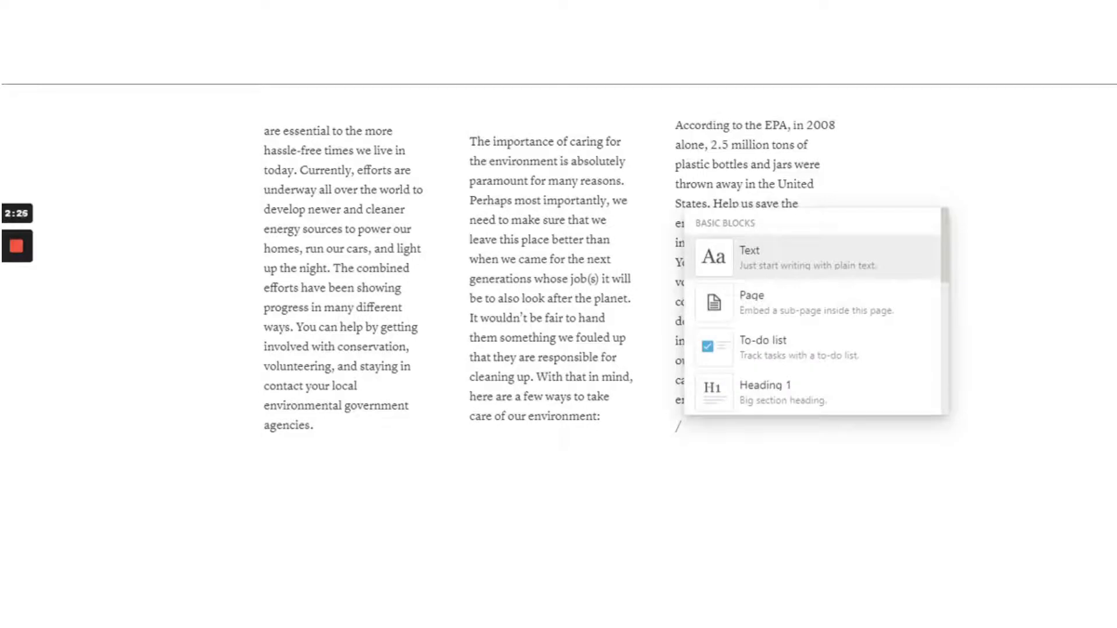
key(Down)
key(Down)
key(Down)
key(Down)
key(Down)
key(Down)
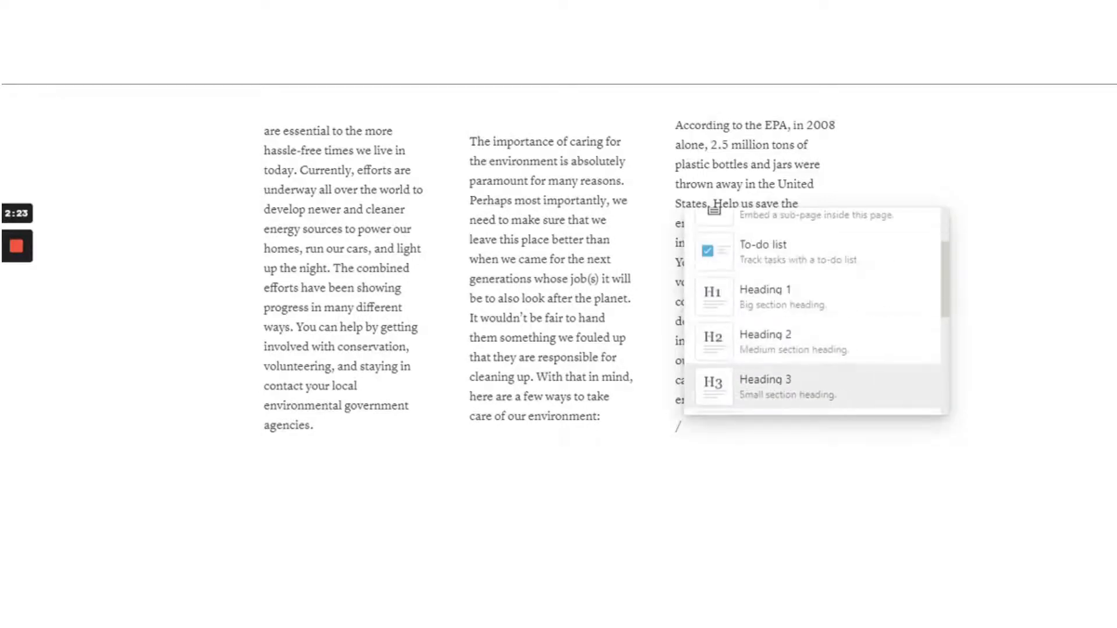
key(Up)
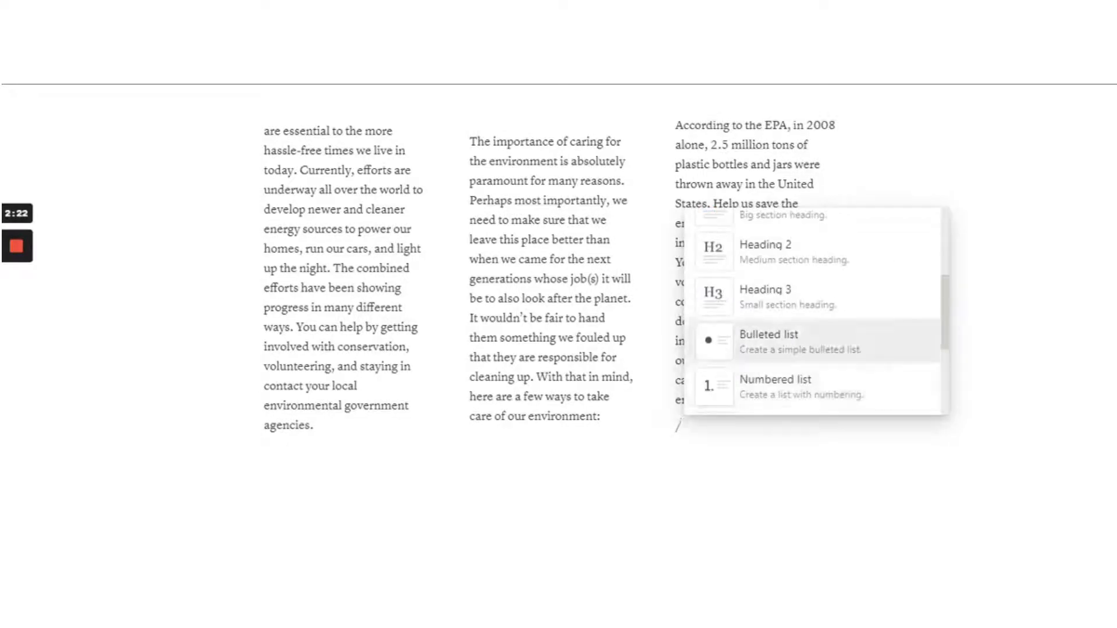
key(Down)
key(Down)
key(Down)
key(Up)
key(Up)
key(Up)
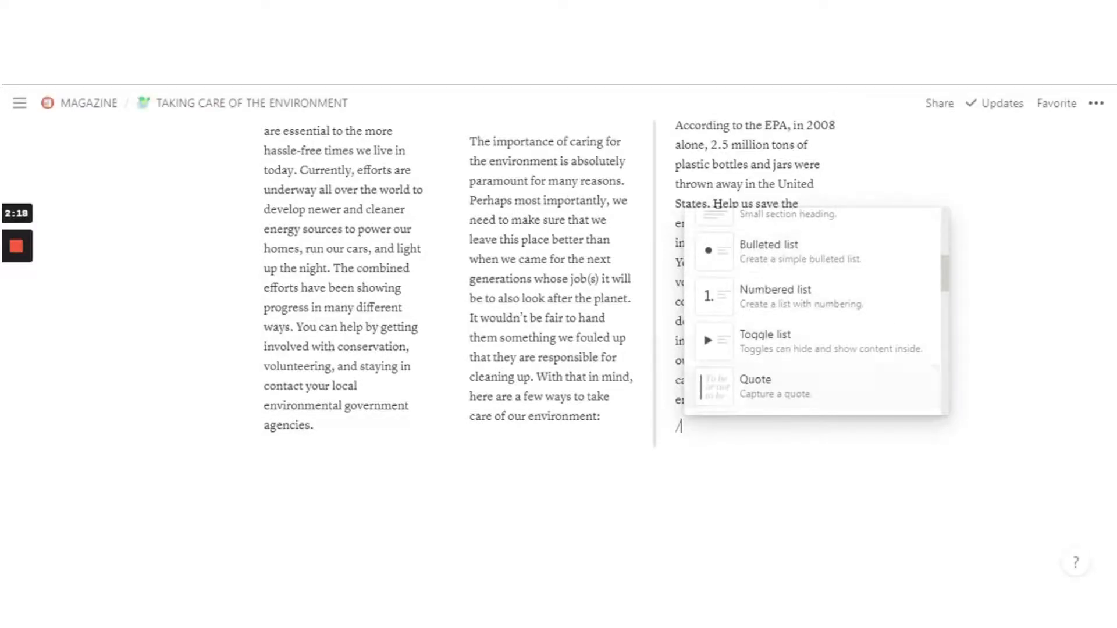
click(731, 262)
- Add a Numbered list block on a new line below the empty bullet
click(698, 452)
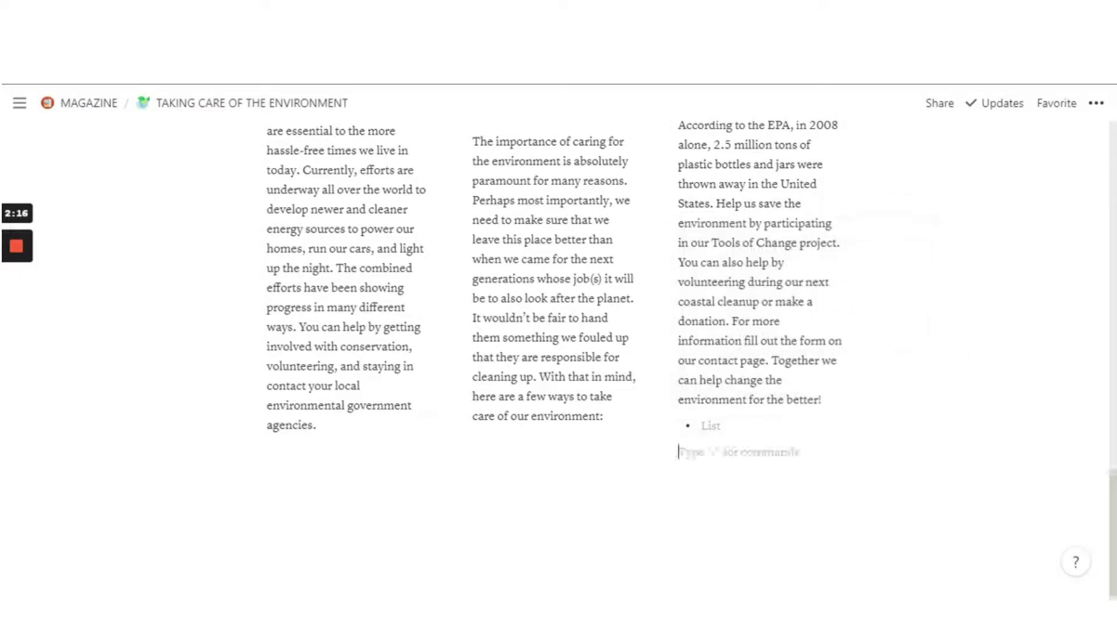
text(/)
key(Down)
key(Down)
key(Down)
key(Down)
key(Down)
key(Down)
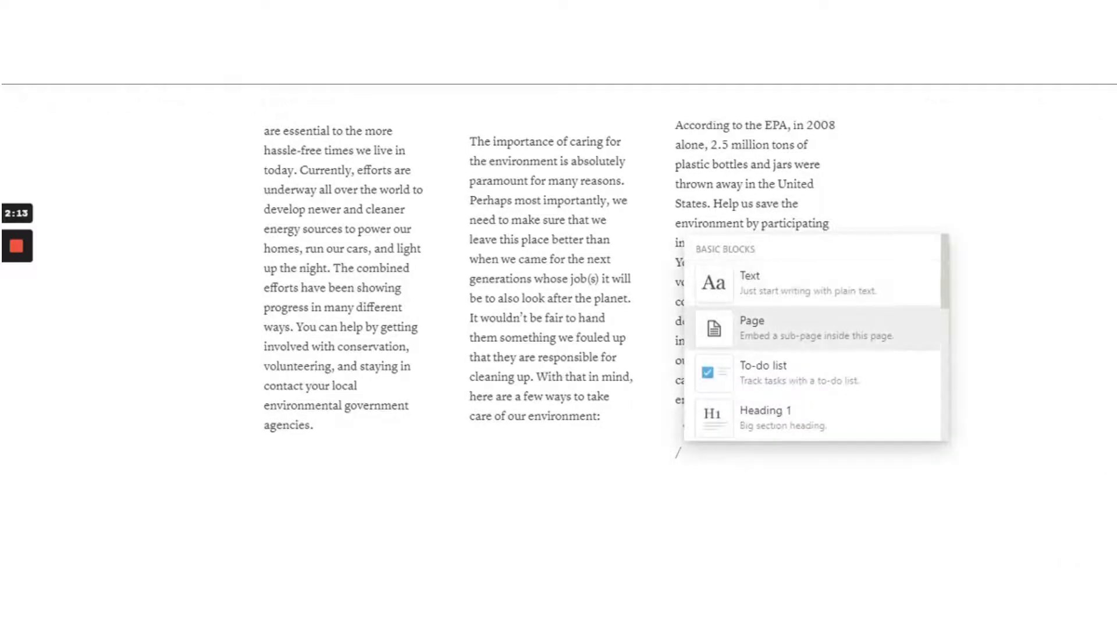
key(Down)
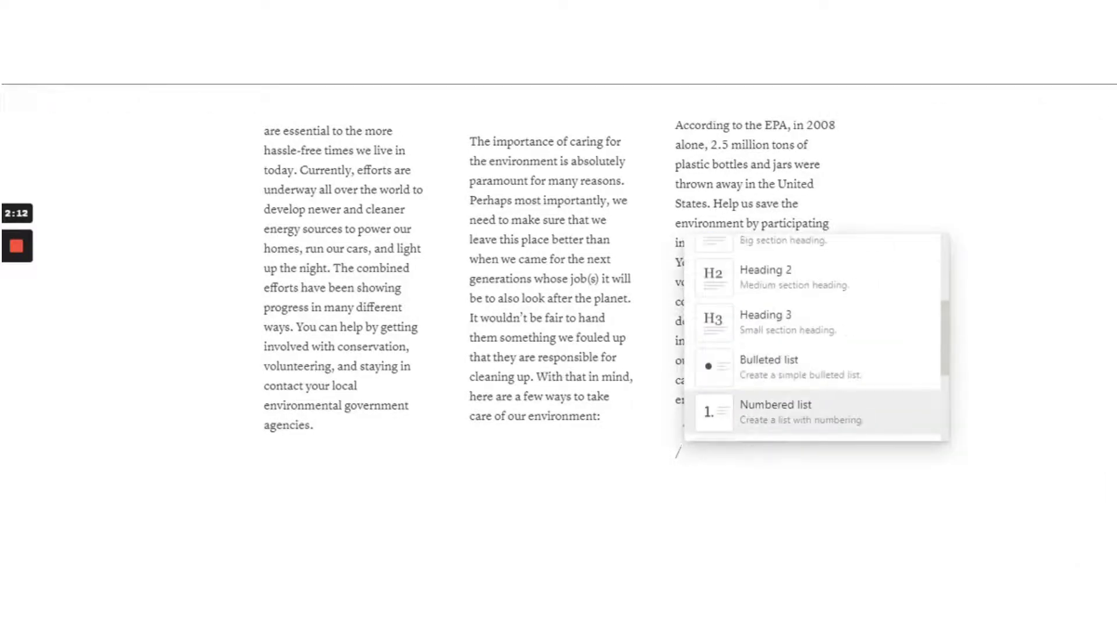
key(Return)
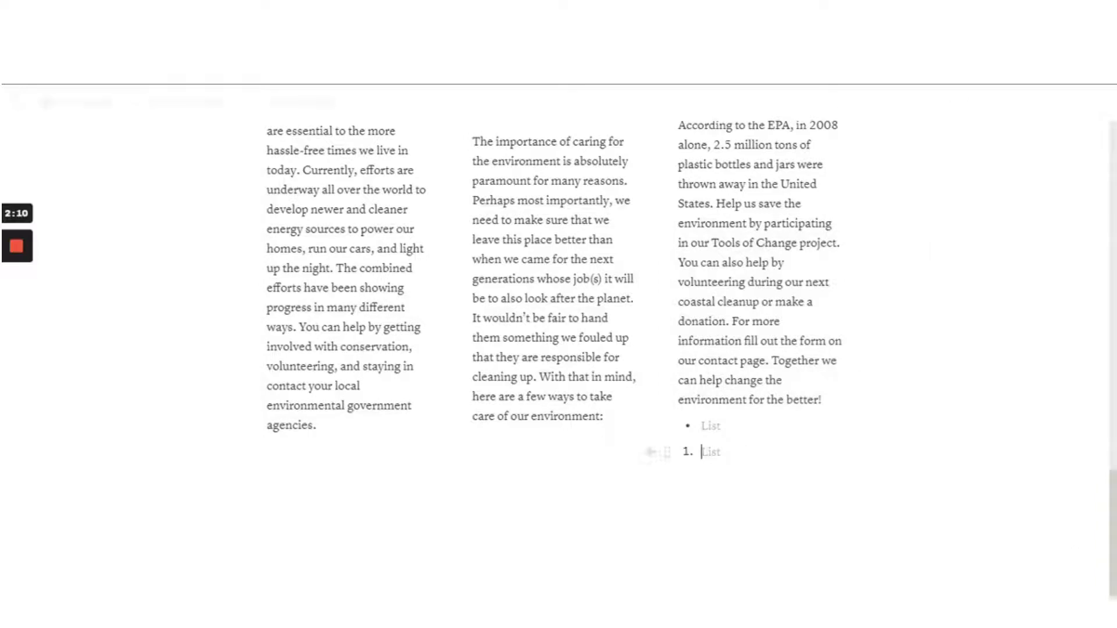
- Add a Toggle list block on a new line below the numbered list
click(704, 478)
text(/)
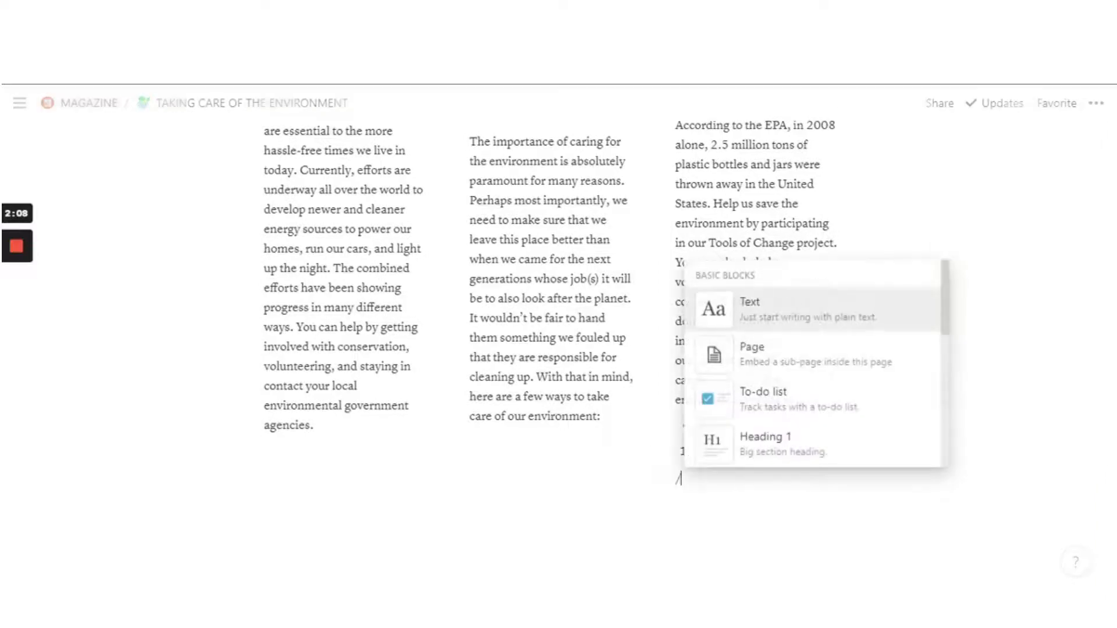
key(Down)
key(Down)
key(Down)
key(Down)
key(Down)
key(Down)
key(Down)
key(Down)
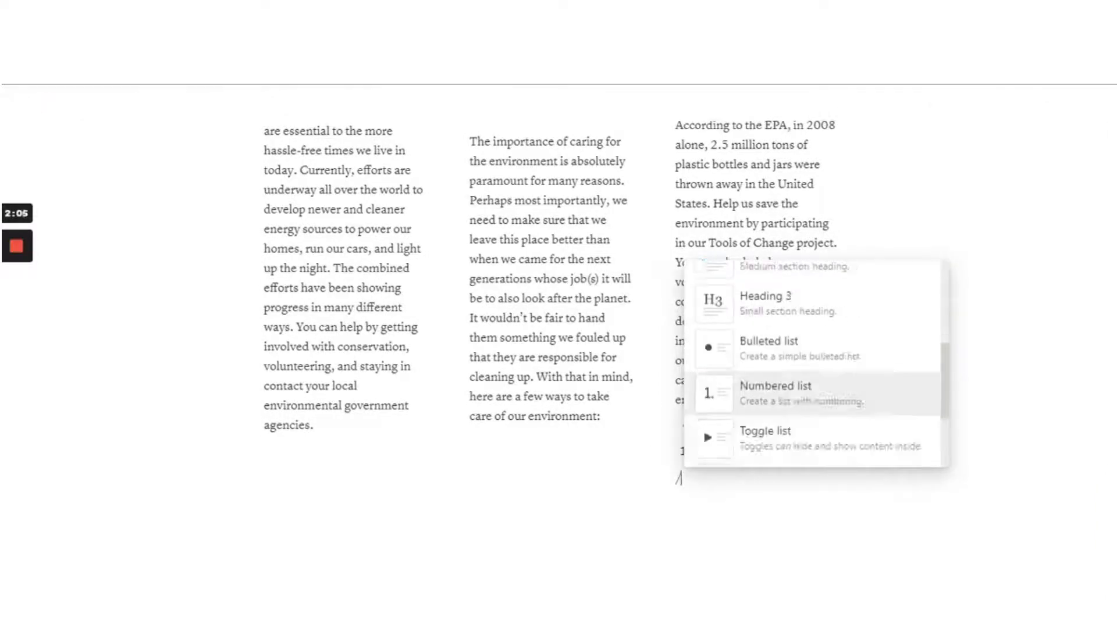
key(Return)
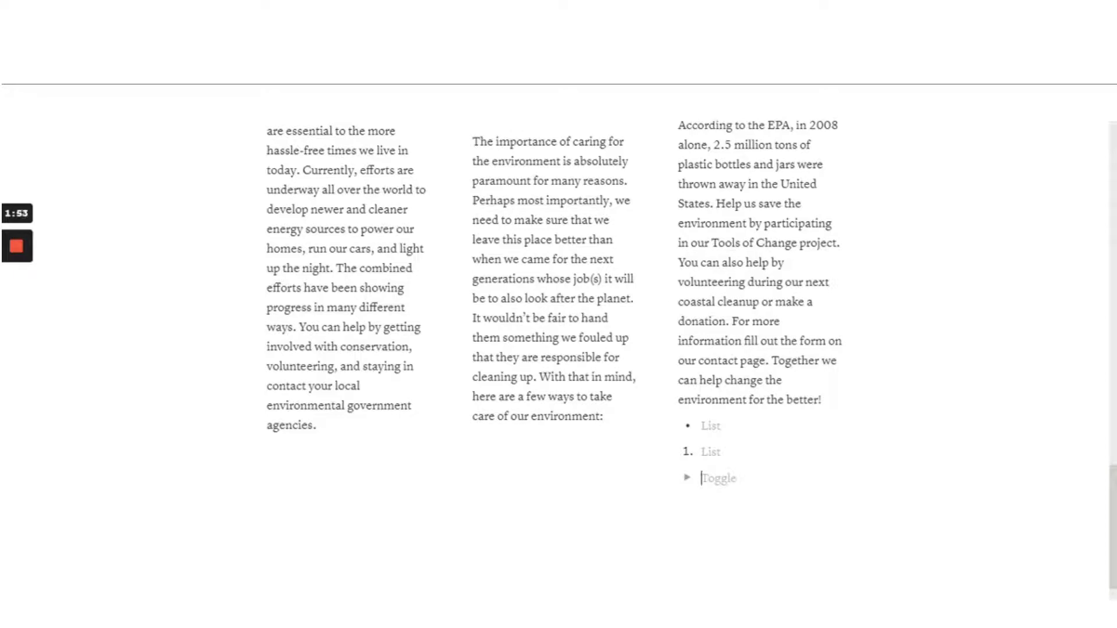
- Title the toggle "How old am I ?" with a capital I
text(How old am i ?)
key(BackSpace)
key(BackSpace)
key(BackSpace)
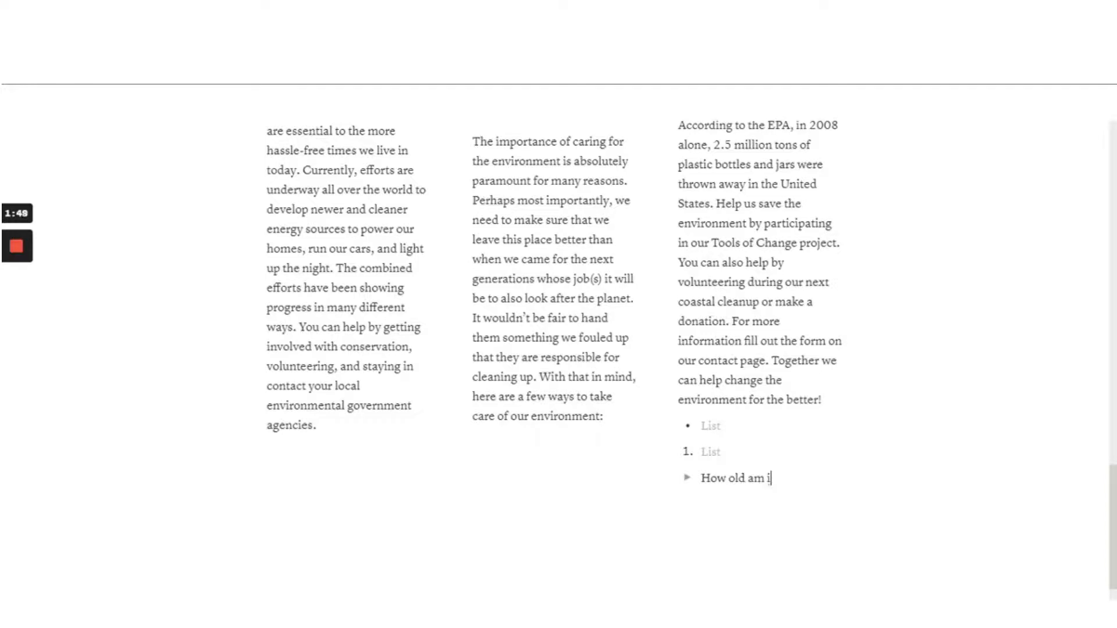
text(I)
- Expand the "How old am I ?" toggle and enter "23 years old" inside it
click(686, 477)
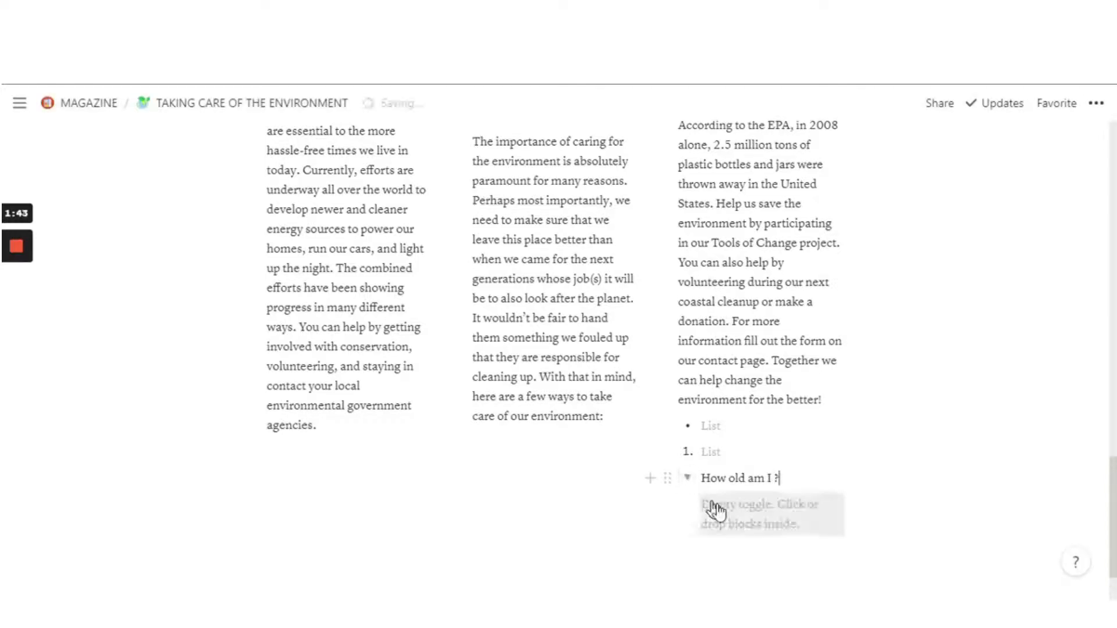
click(715, 511)
text(23)
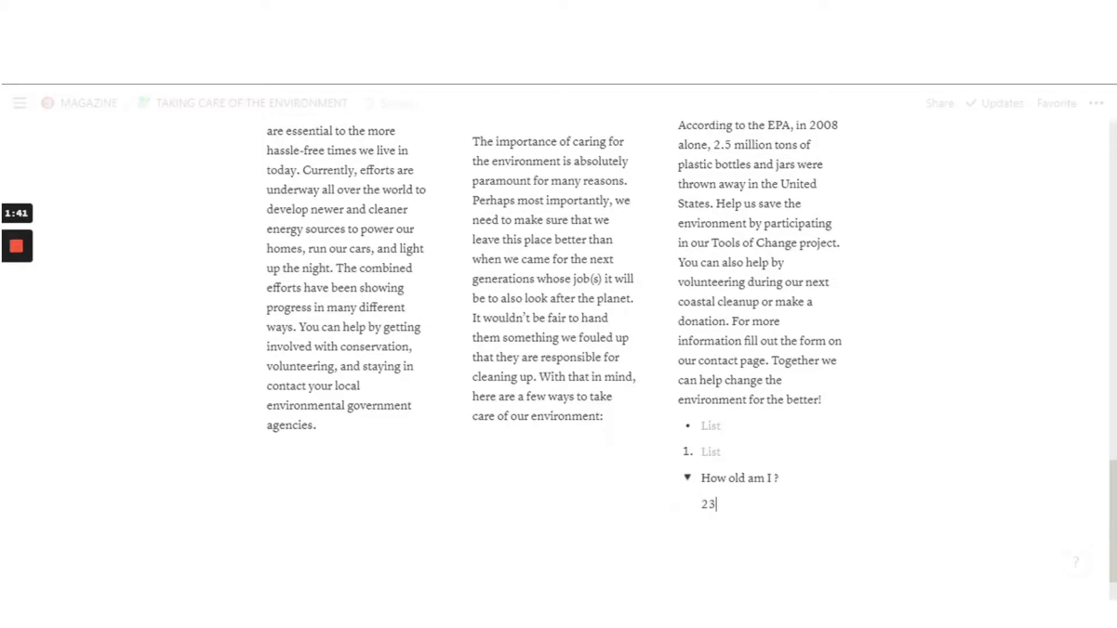
text( year)
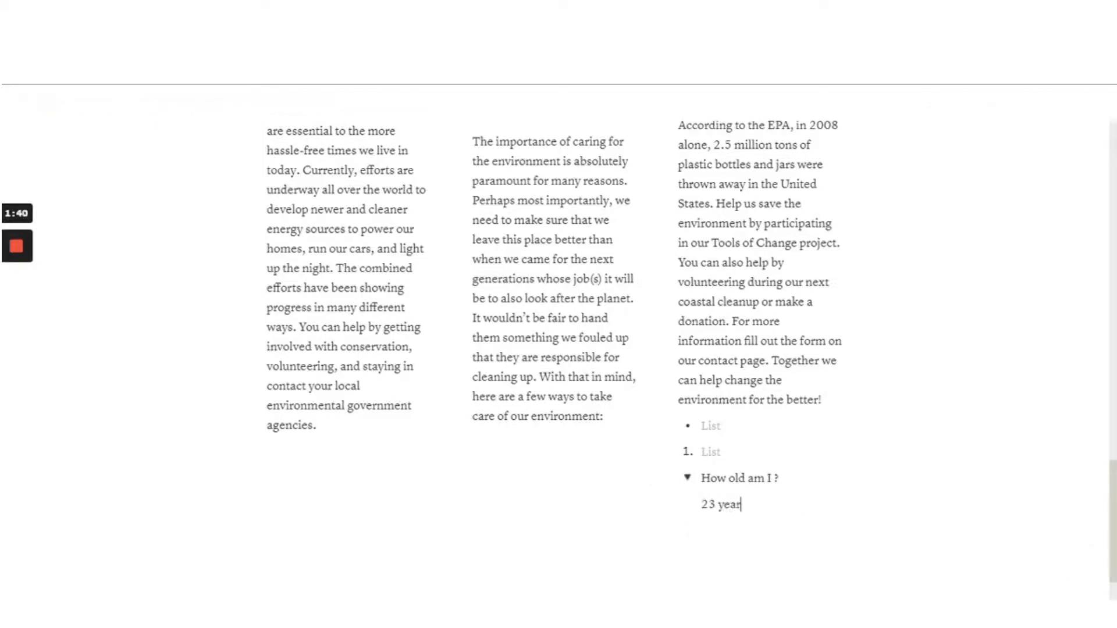
text(s old)
- Collapse, expand and collapse the "How old am I ?" toggle again to check how it hides and shows its content
click(687, 478)
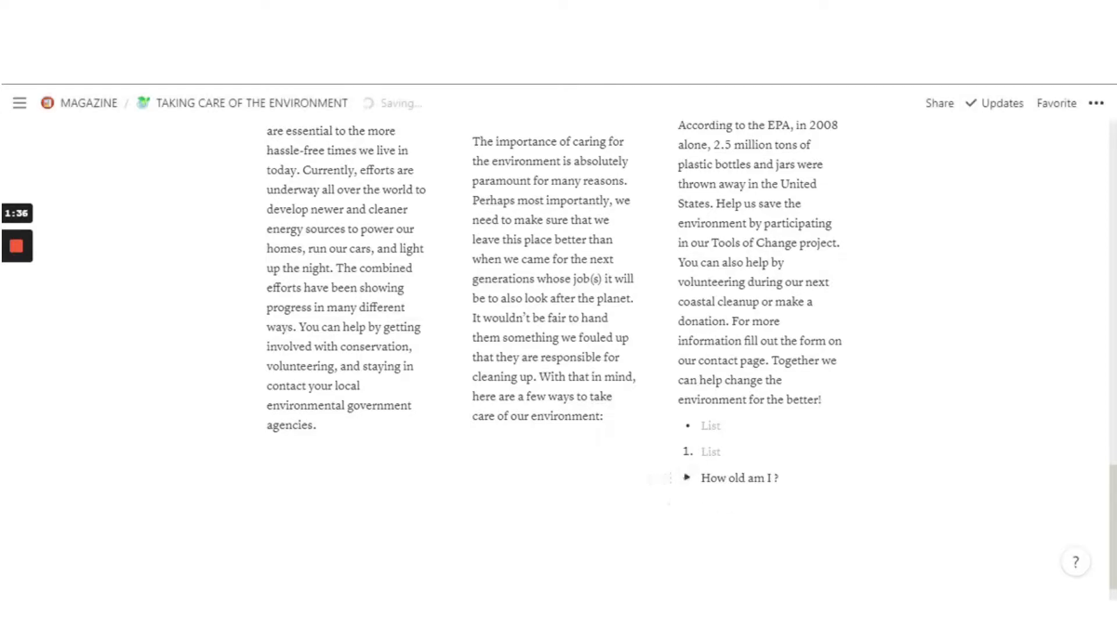
click(687, 478)
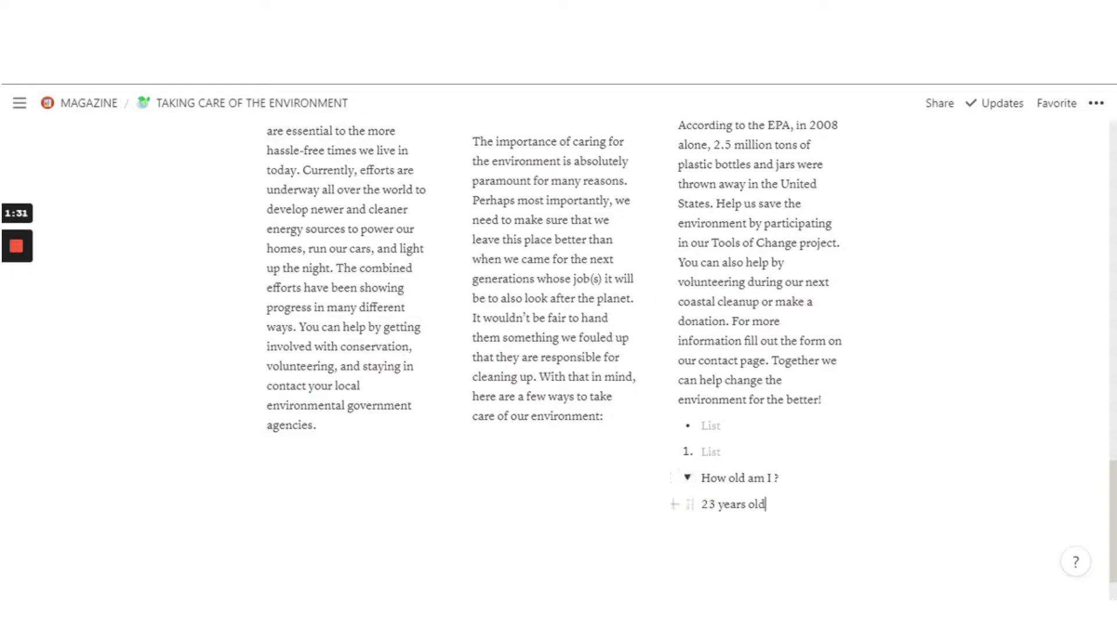
click(687, 478)
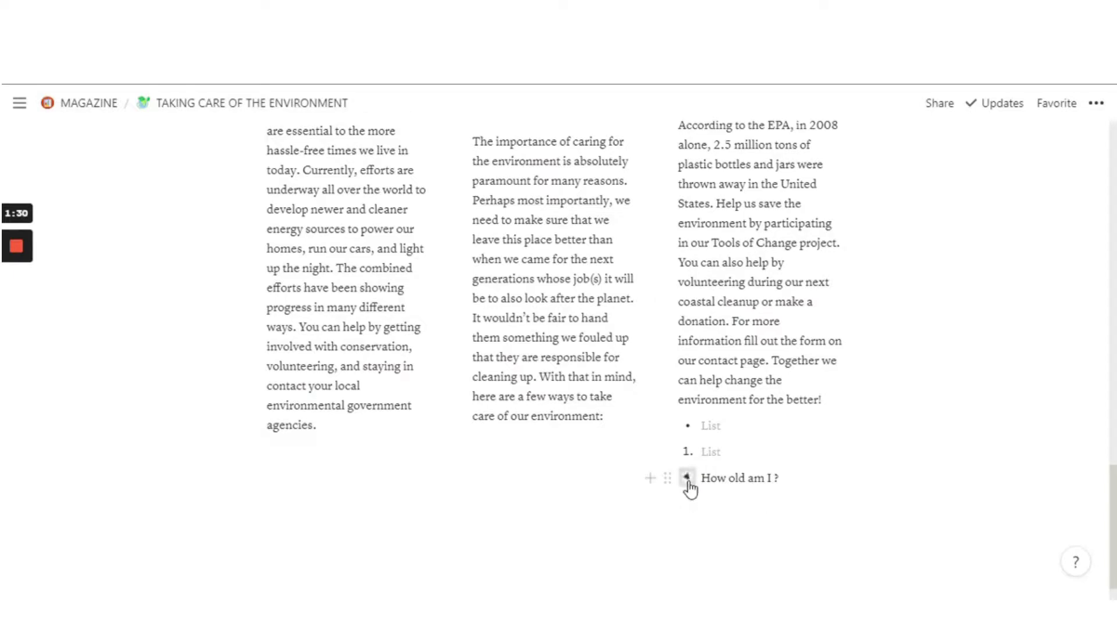
- Delete the bulleted list, numbered list, toggle and empty line below the "Nature's Academy – Tools of Change" paragraph
drag(833, 511, 669, 422)
click(756, 514)
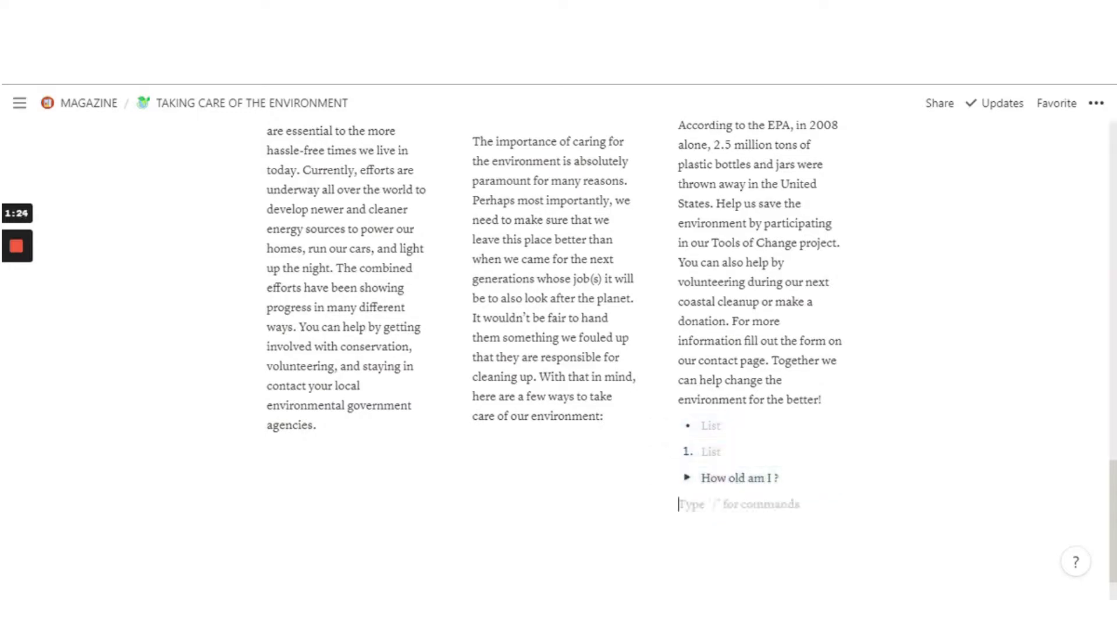
drag(870, 524, 684, 422)
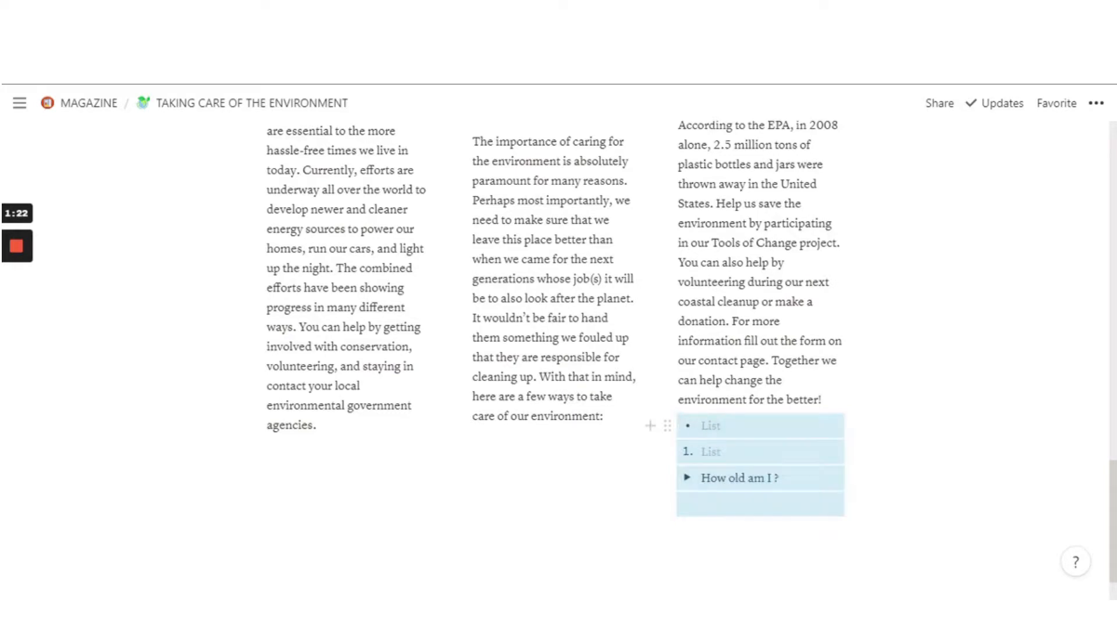
key(BackSpace)
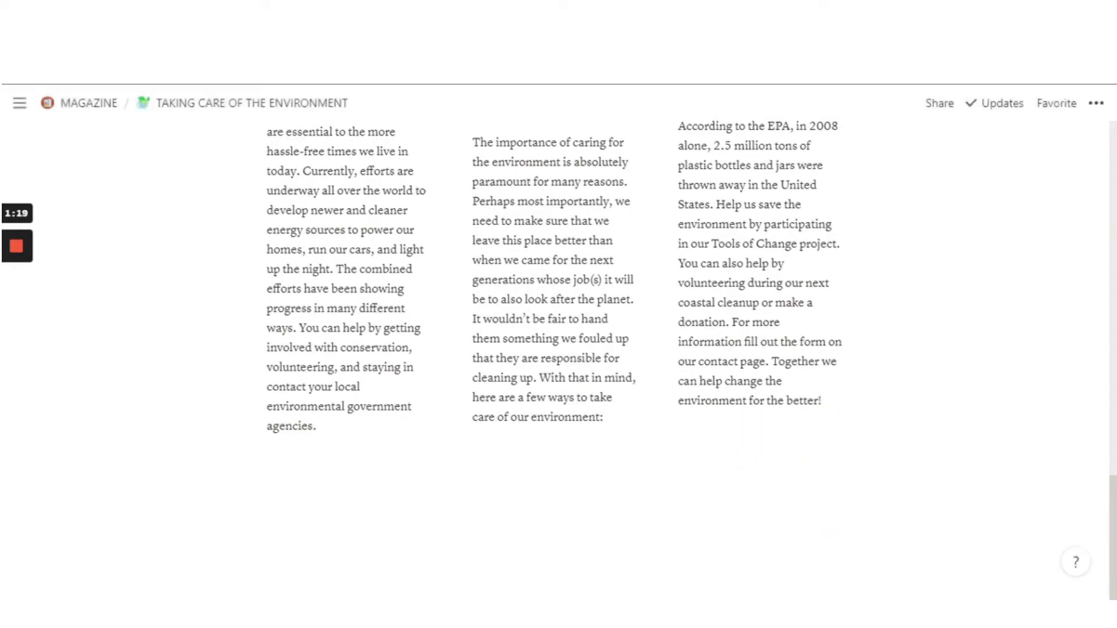
- Return to the parent MAGAZINE page, look over its contents and open the CLOSET page listed under 03
scroll(555, 361, up, 15)
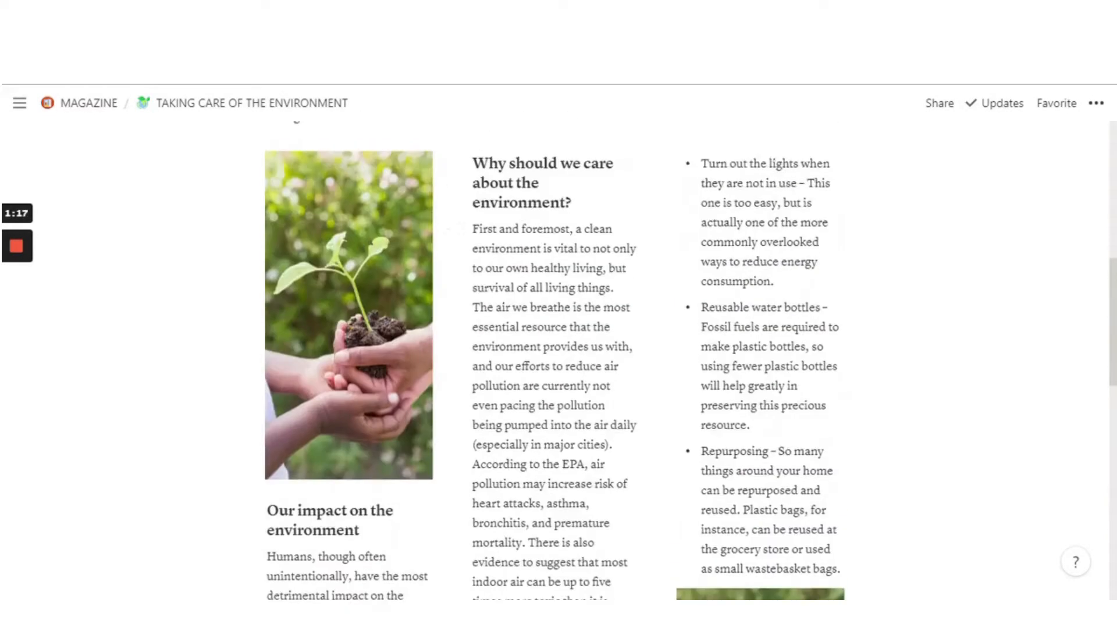
scroll(590, 331, up, 4)
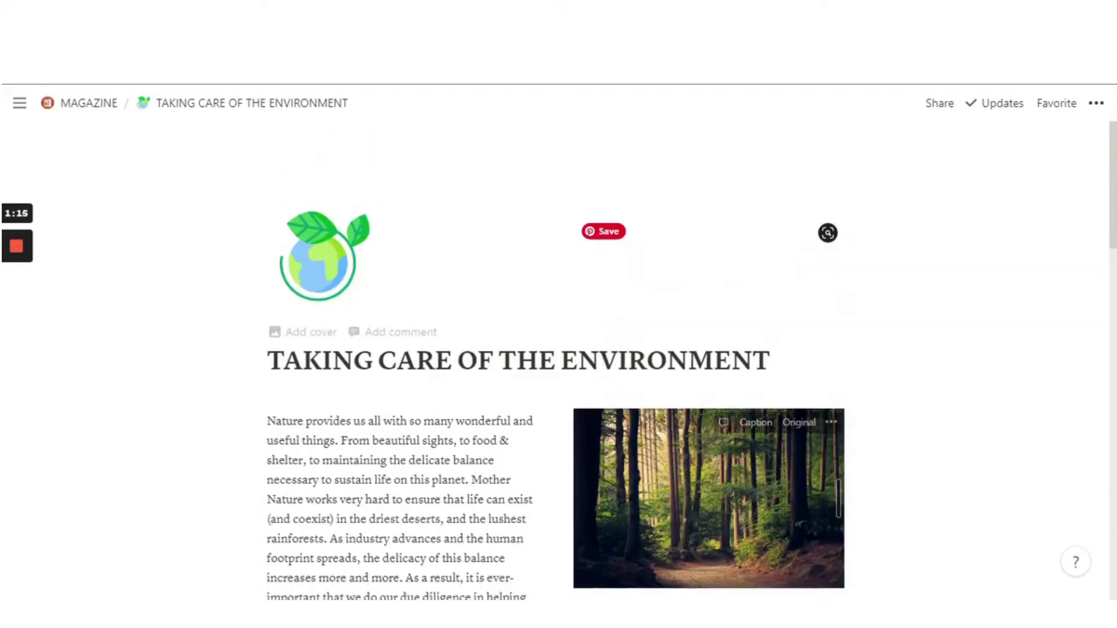
click(81, 105)
scroll(559, 344, down, 9)
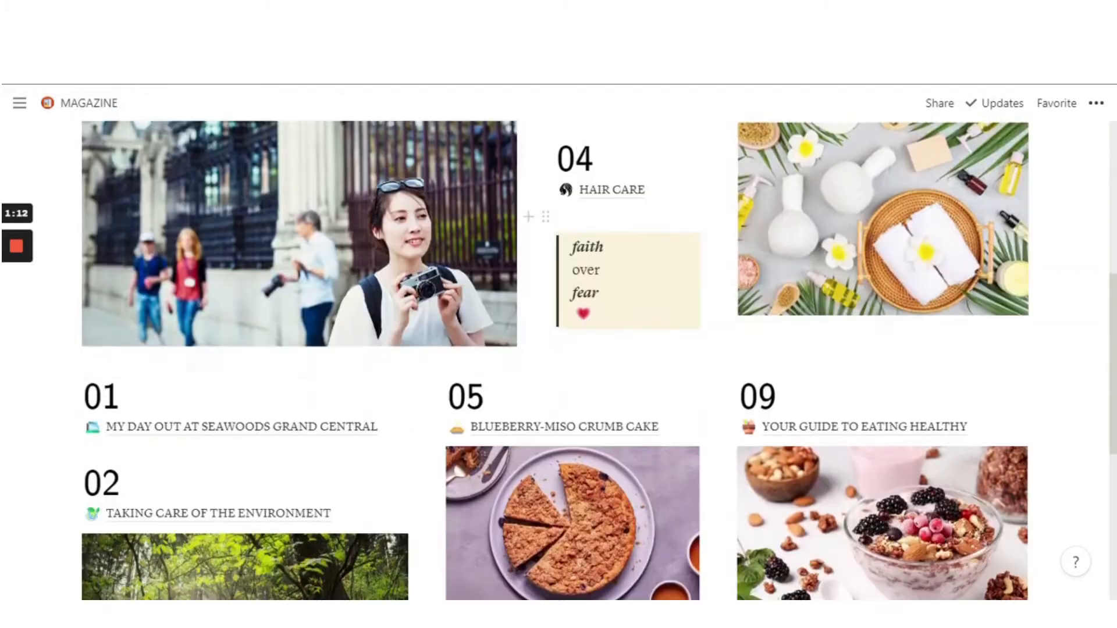
scroll(581, 349, up, 6)
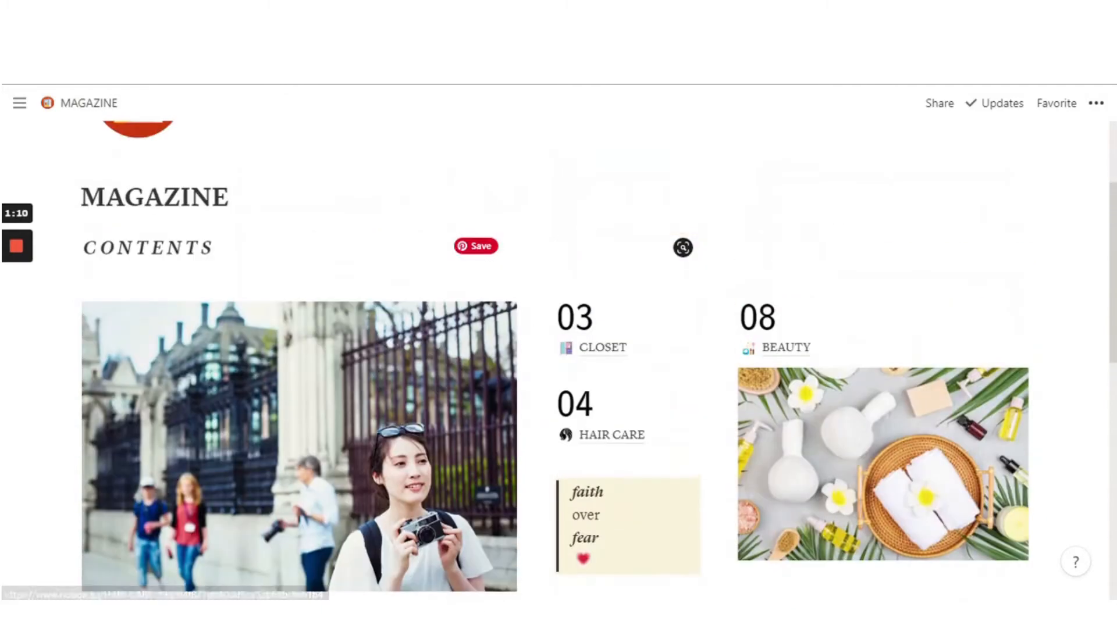
click(601, 352)
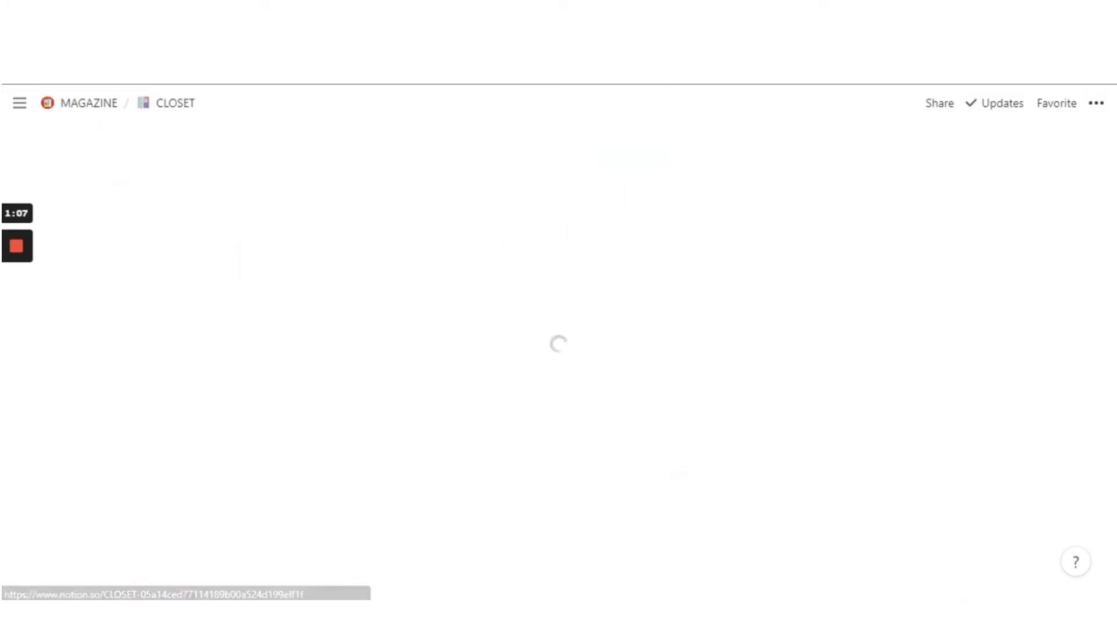